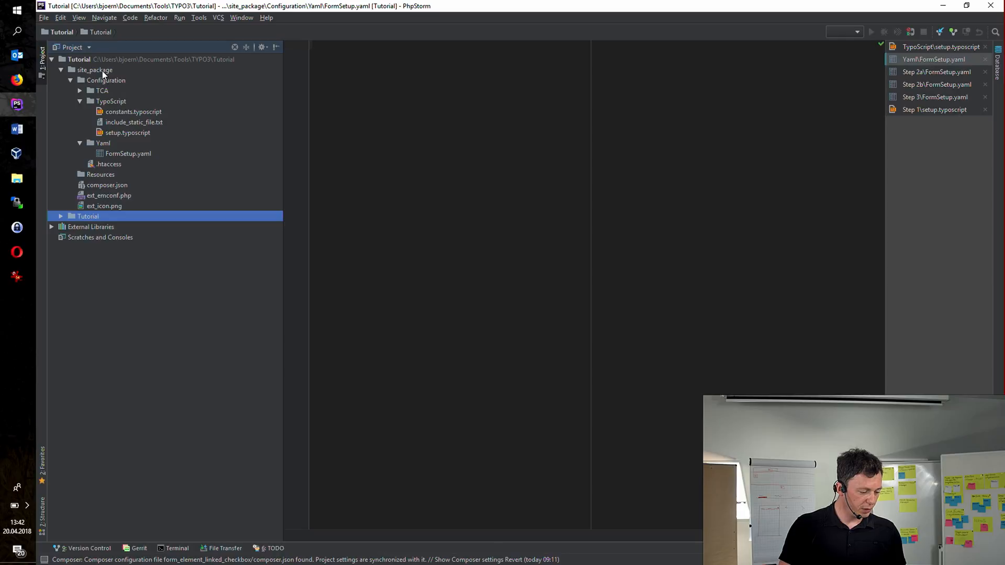
Open the site package's TypoScript setup file in the editor.
double_click(127, 133)
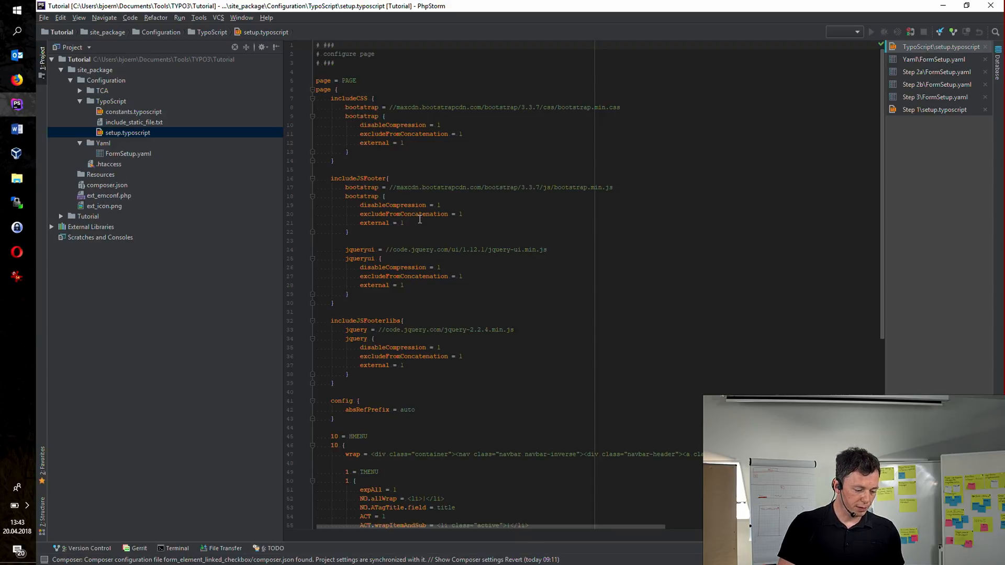
scroll(419, 222, down, 3)
scroll(420, 222, down, 3)
scroll(419, 222, down, 3)
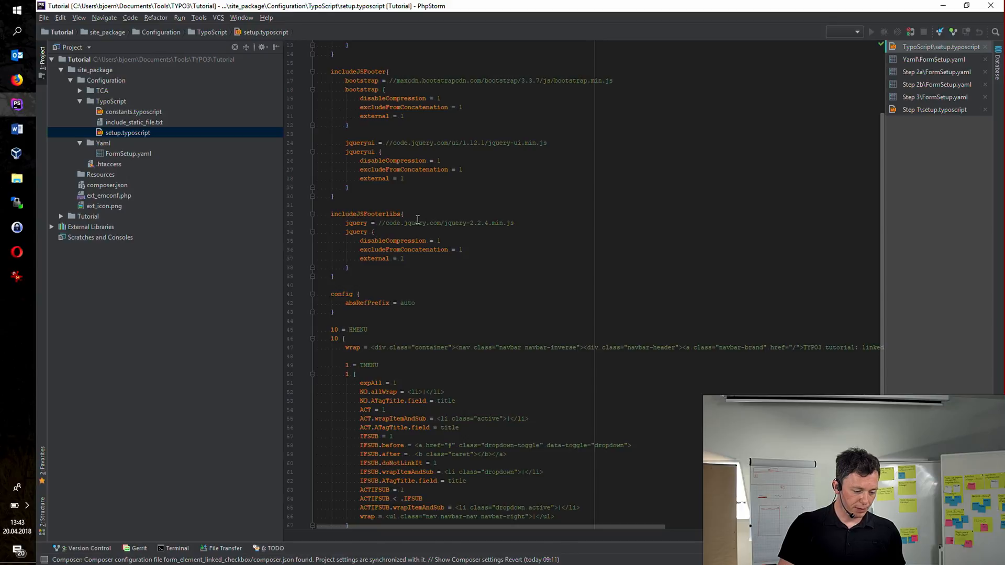
scroll(440, 314, down, 3)
scroll(440, 369, down, 3)
scroll(424, 381, down, 3)
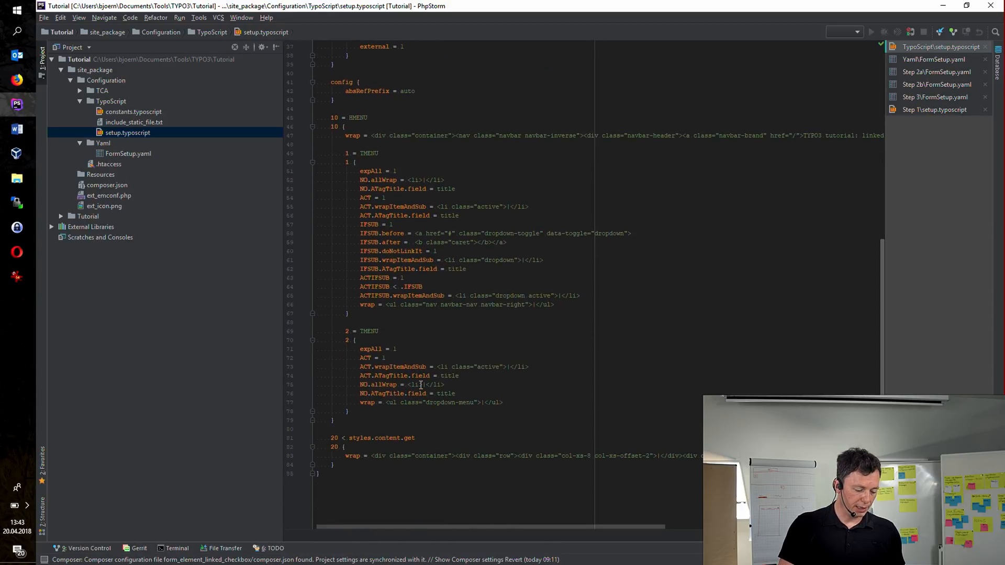
key(alt+Tab)
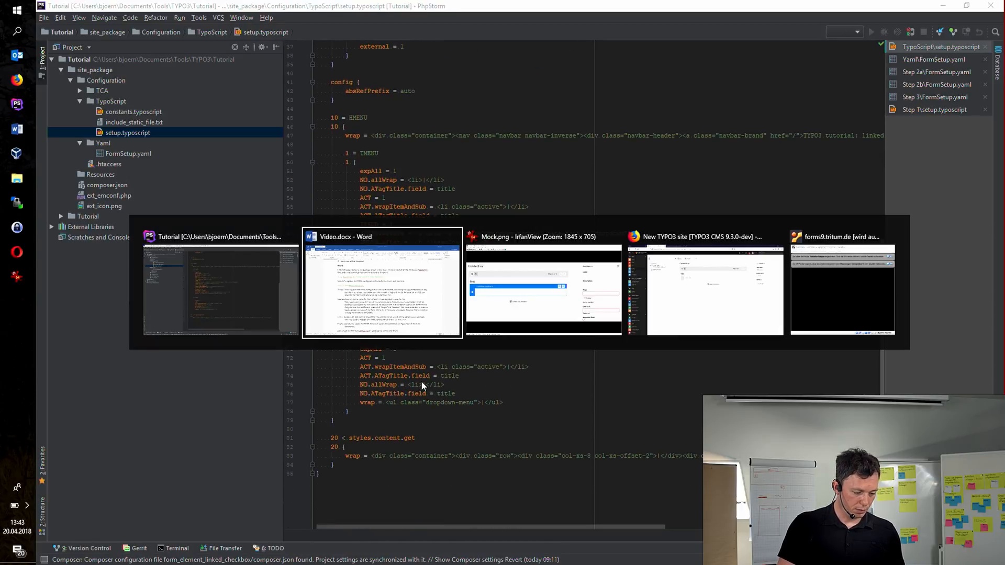
key(alt+Tab)
key(Tab)
key(Tab)
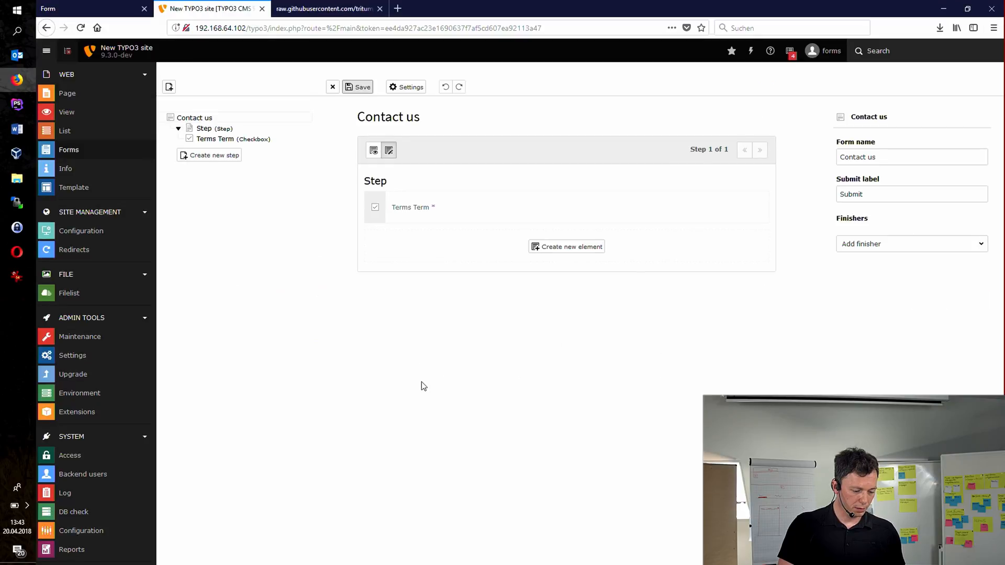
key(ctrl+shift+Tab)
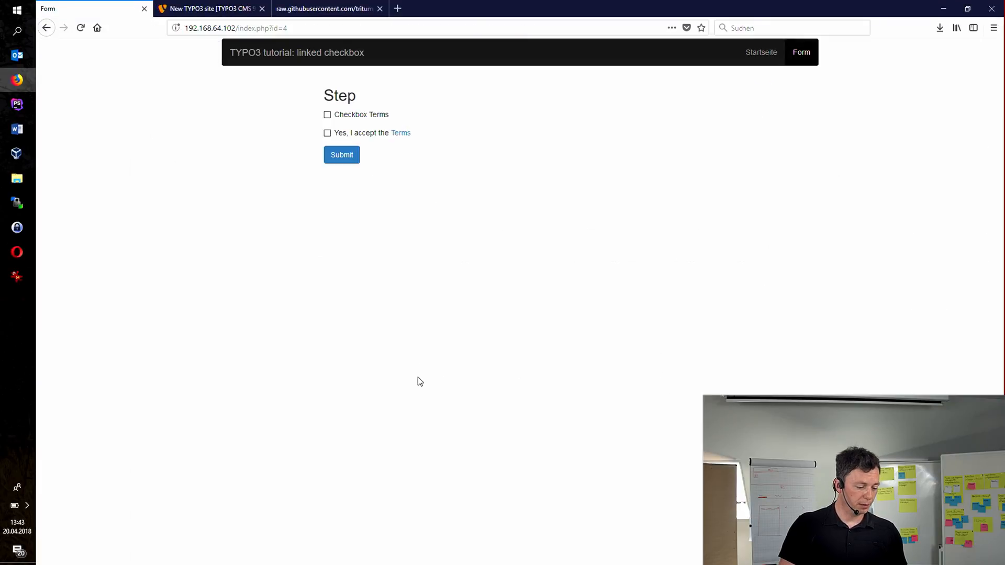
click(765, 53)
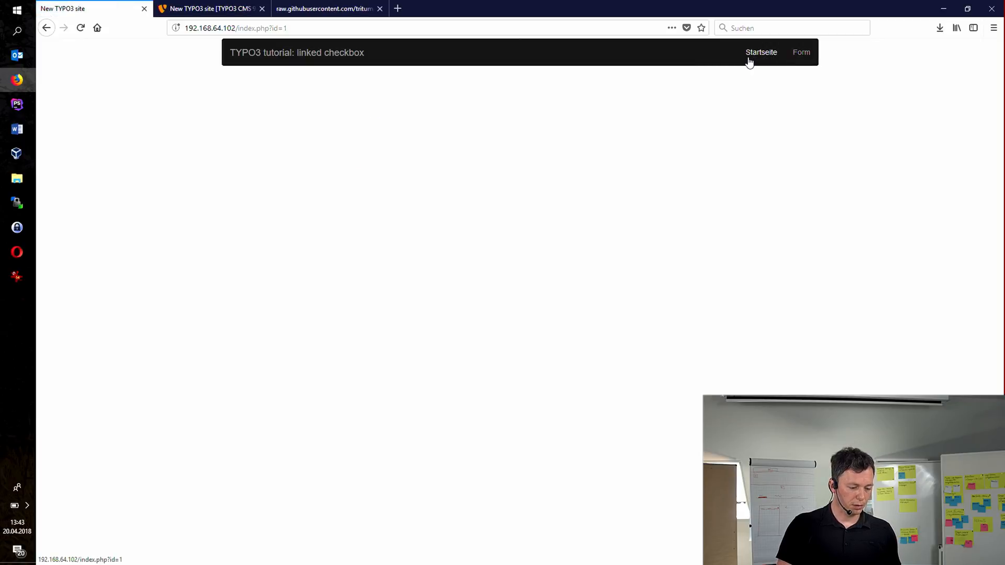
key(alt+Tab)
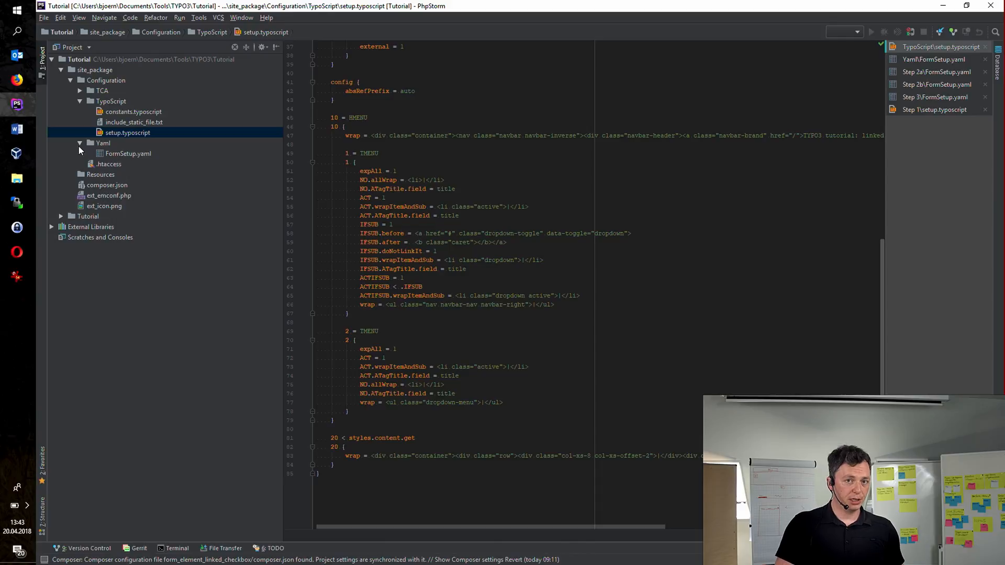
Paste Step 1's prepared tx_form settings block at the top of site_package setup.typoscript.
double_click(89, 220)
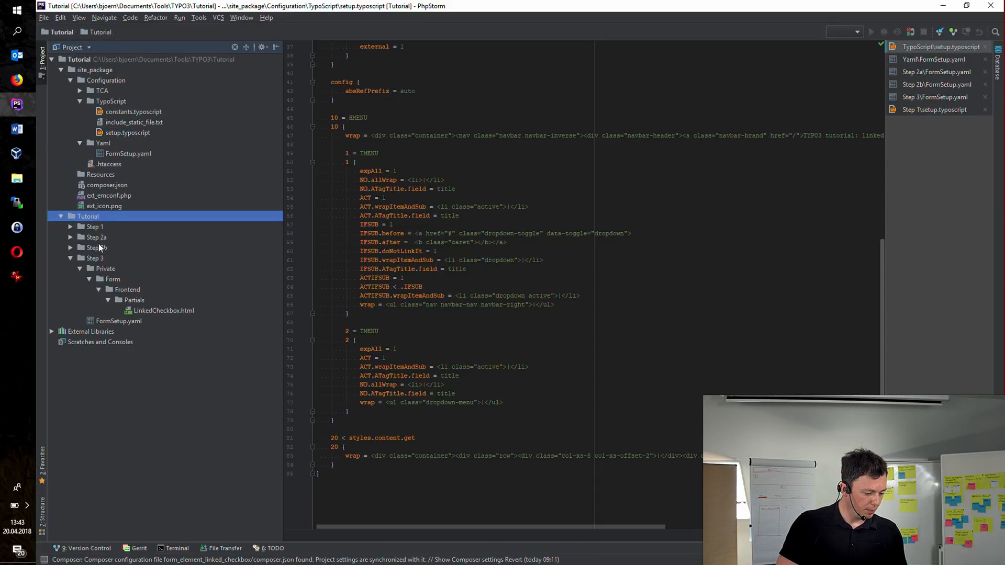
click(71, 259)
click(71, 226)
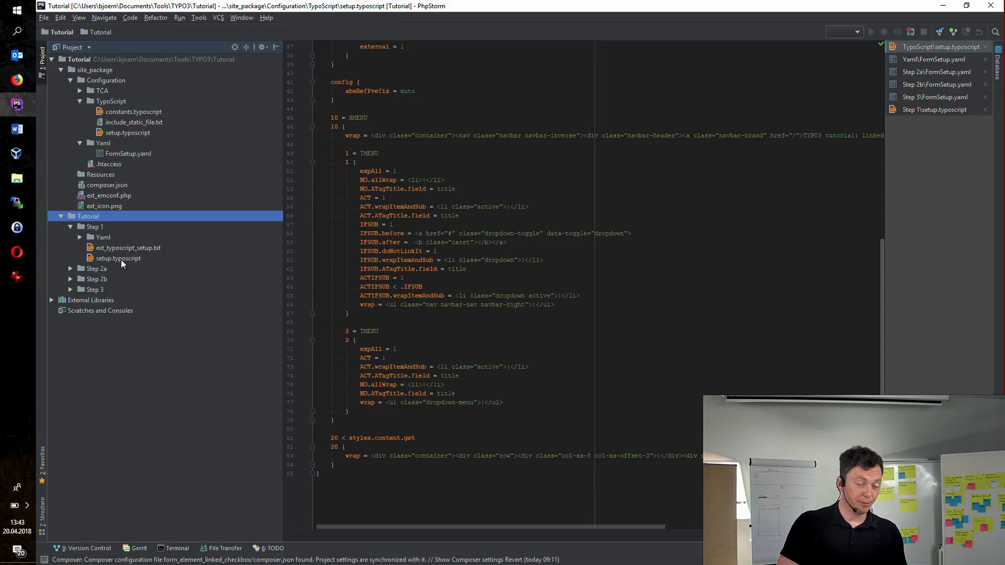
double_click(121, 258)
key(ctrl+c)
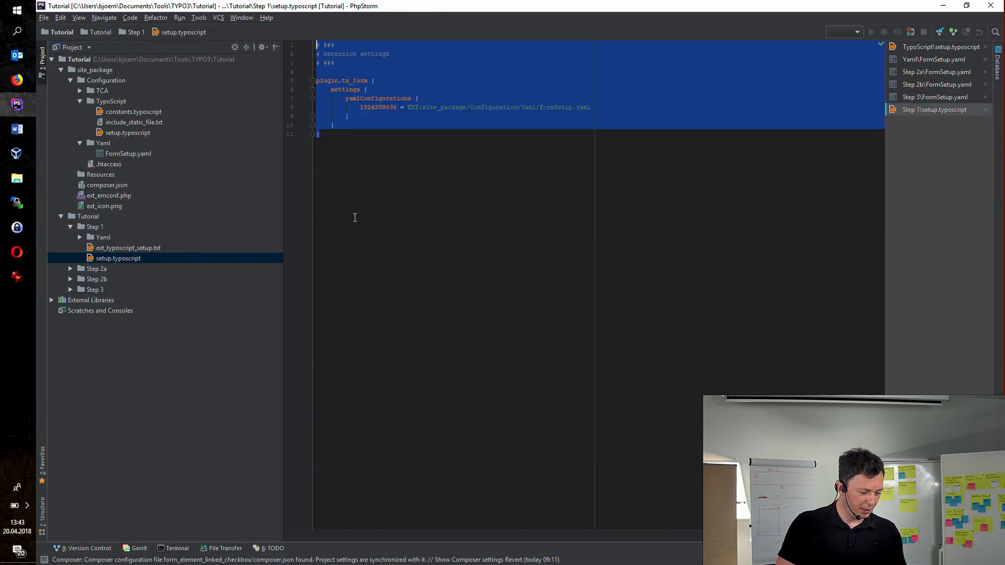
double_click(127, 132)
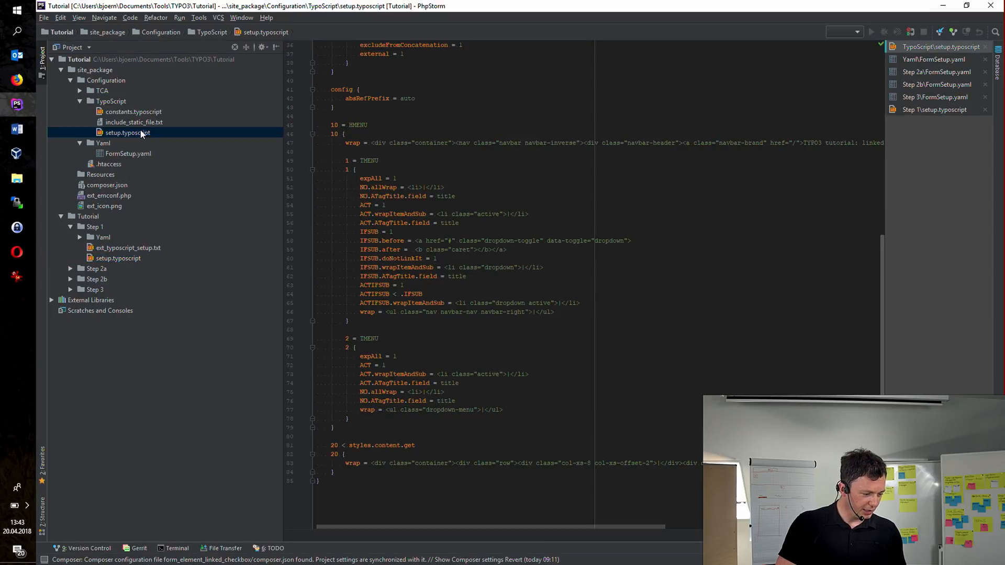
key(ctrl+Home)
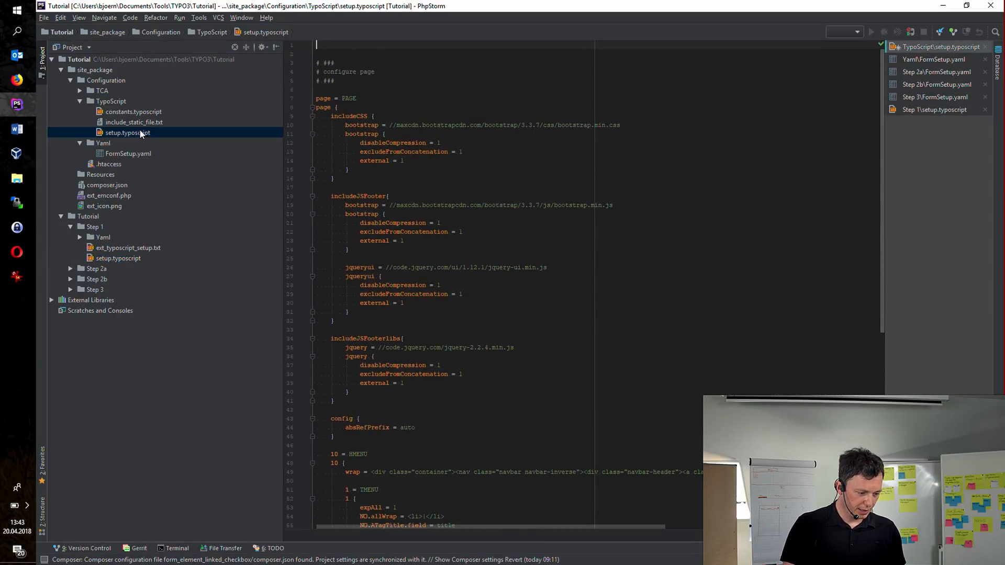
key(ctrl+v)
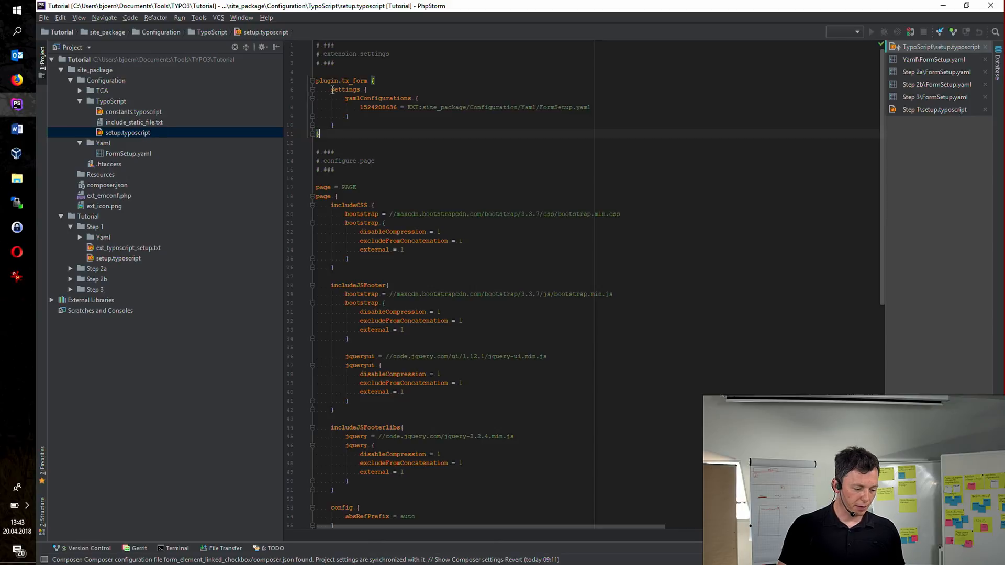
click(352, 80)
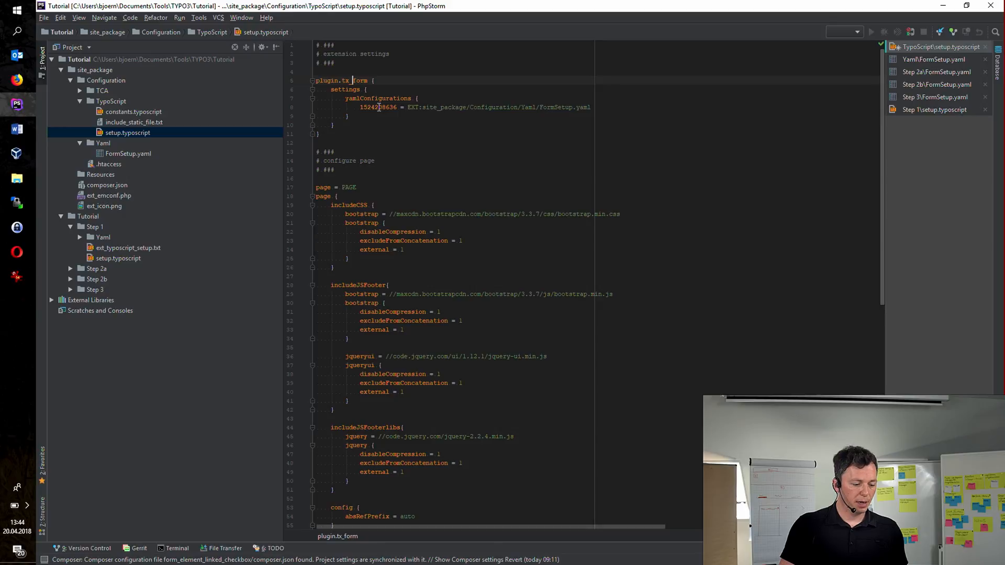
double_click(381, 107)
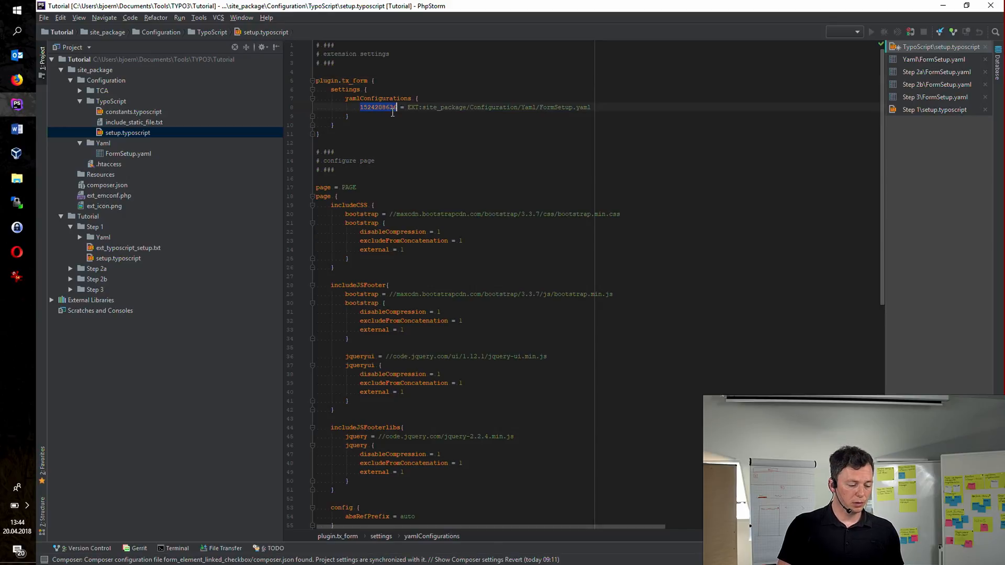
text(100)
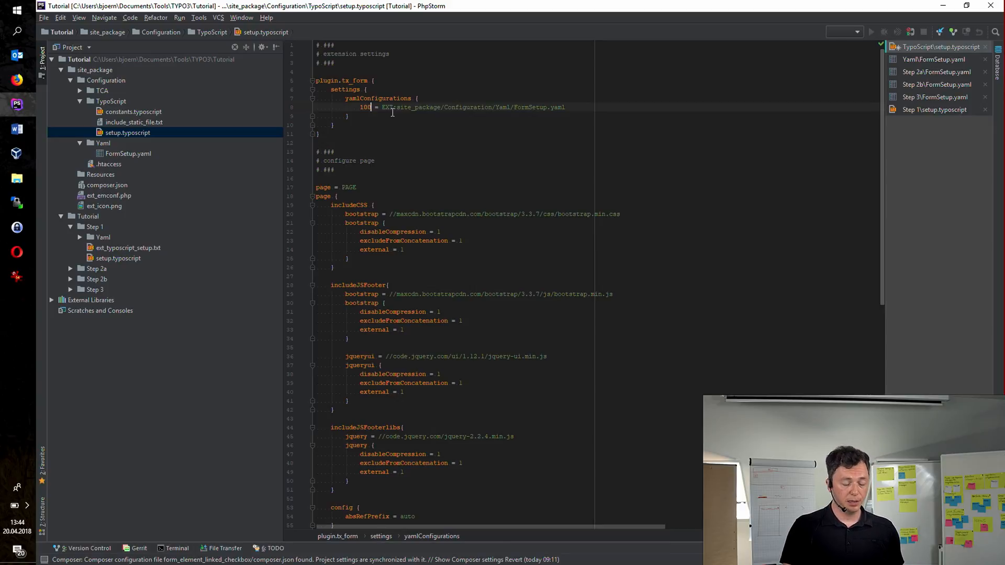
key(ctrl+z)
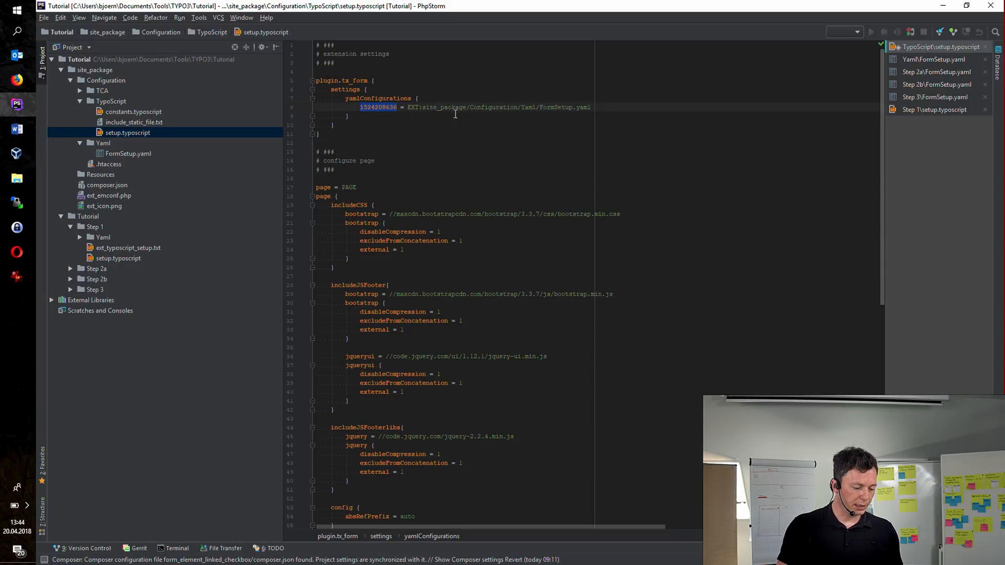
click(547, 107)
double_click(547, 107)
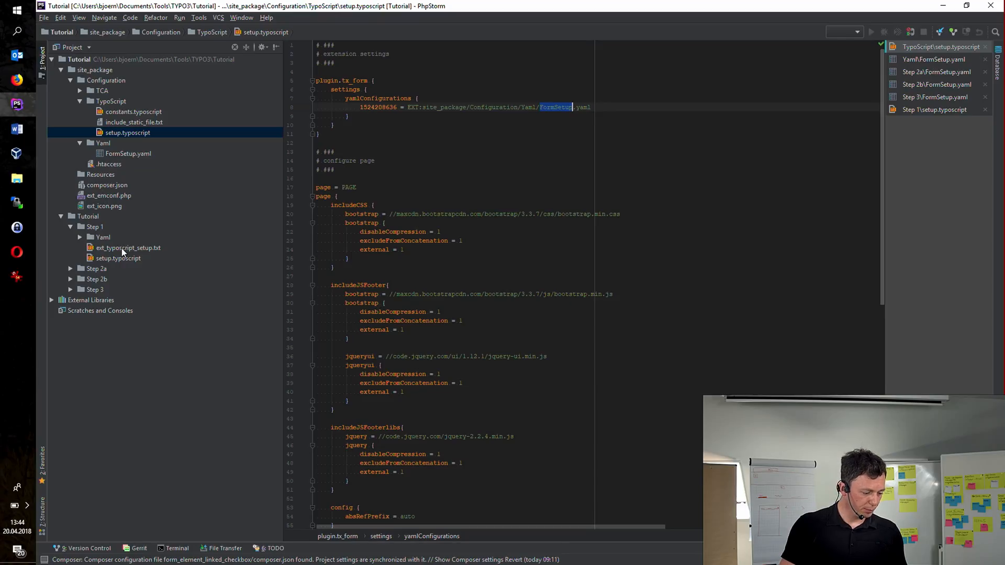
click(121, 248)
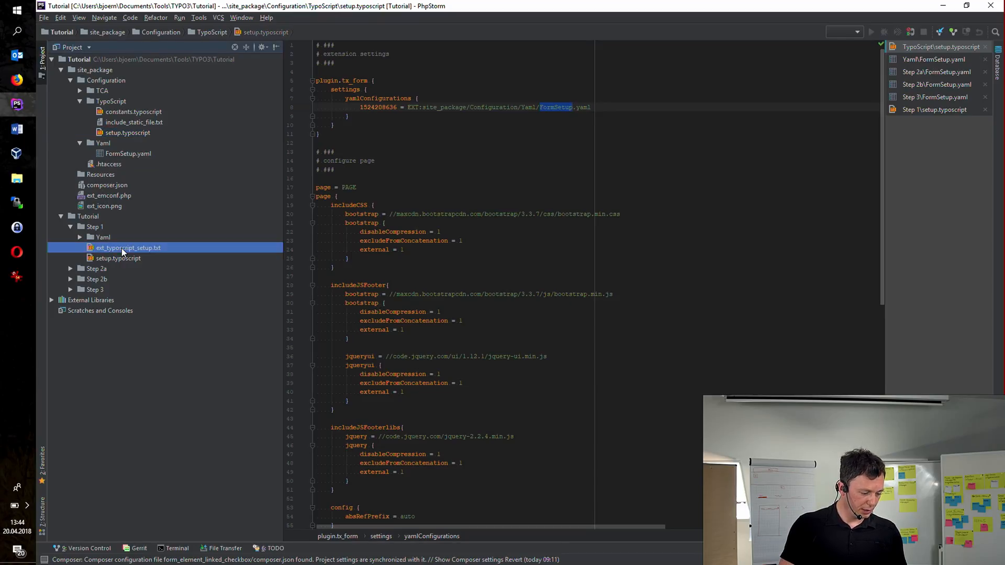
key(ctrl+c)
Paste ext_typoscript_setup.txt into site_package and bring the TYPO3 form editor in Firefox forward.
click(95, 71)
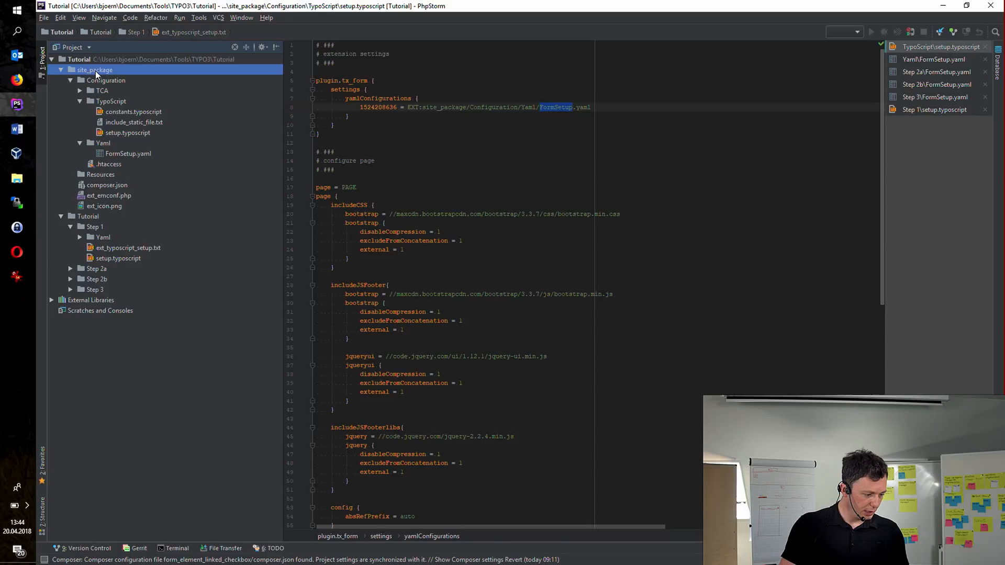
key(ctrl+v)
click(594, 331)
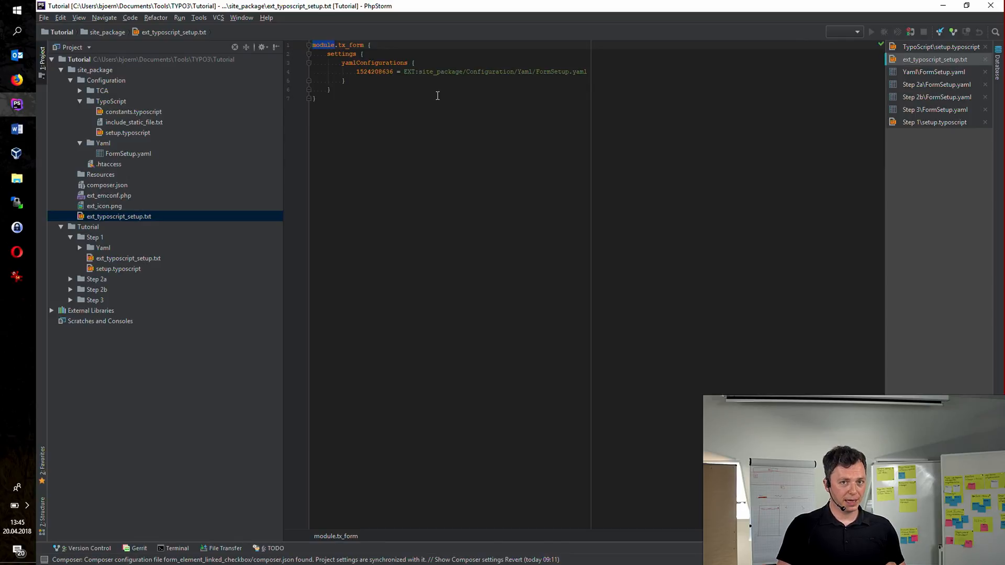
key(alt+Tab)
key(Tab)
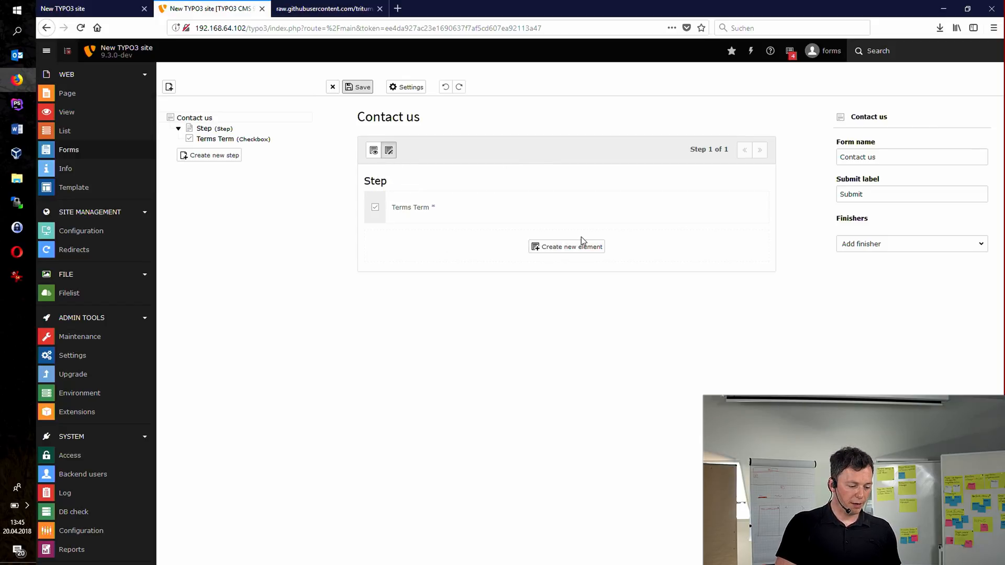
Preview the Contact us form with its Terms Term checkbox, then return to edit mode.
click(374, 152)
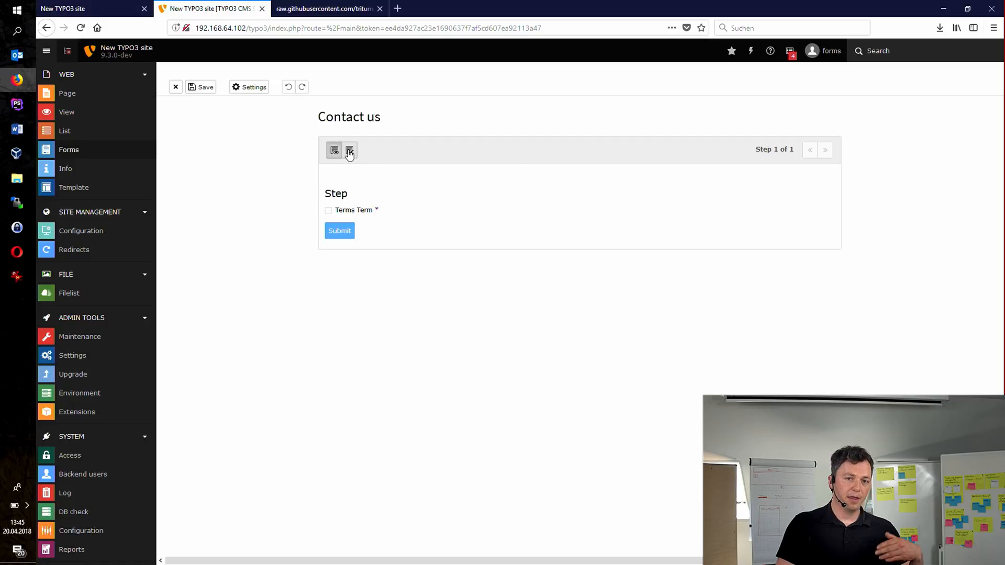
click(349, 152)
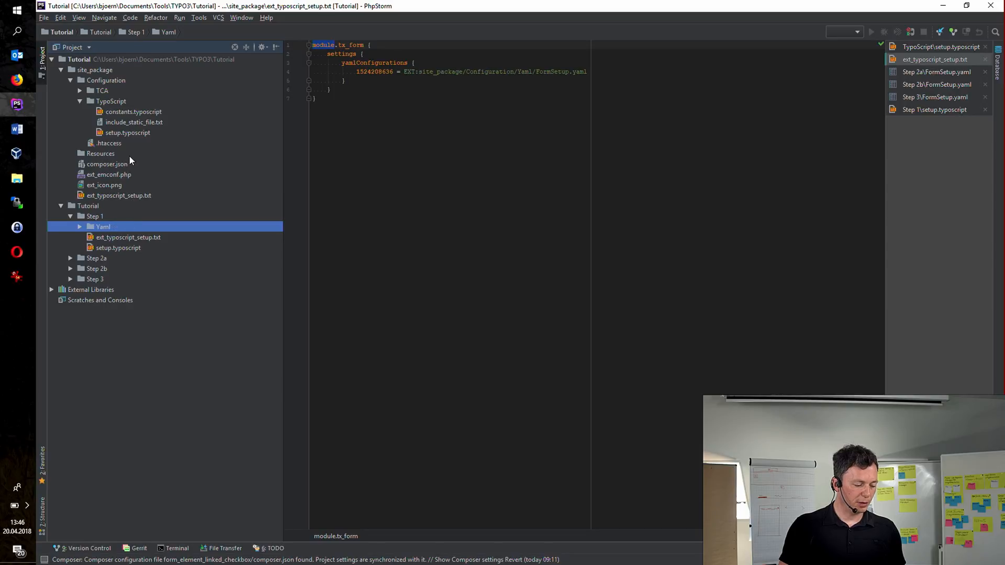
Paste the Step 1 Yaml folder with empty FormSetup.yaml into site_package Configuration.
click(107, 81)
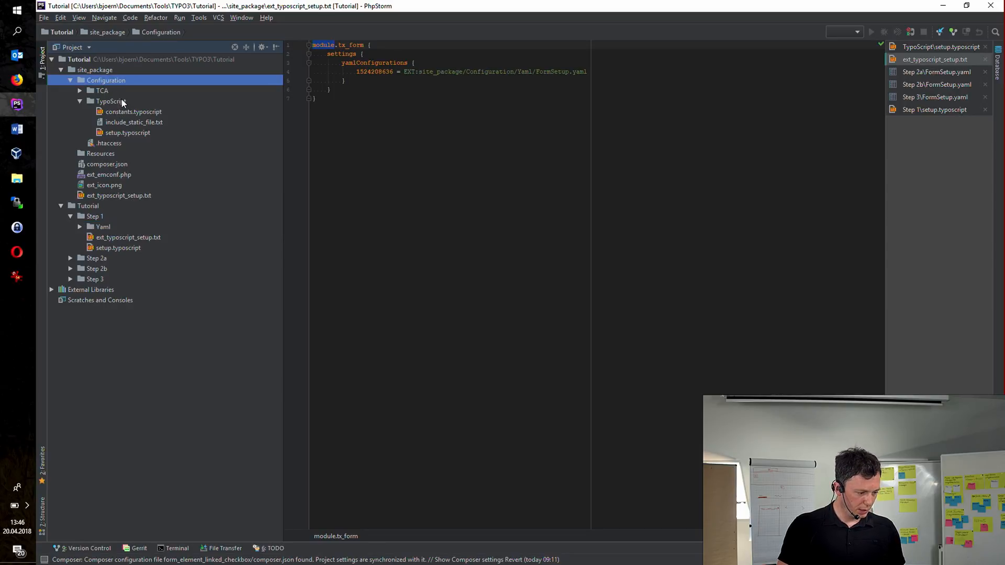
key(ctrl+v)
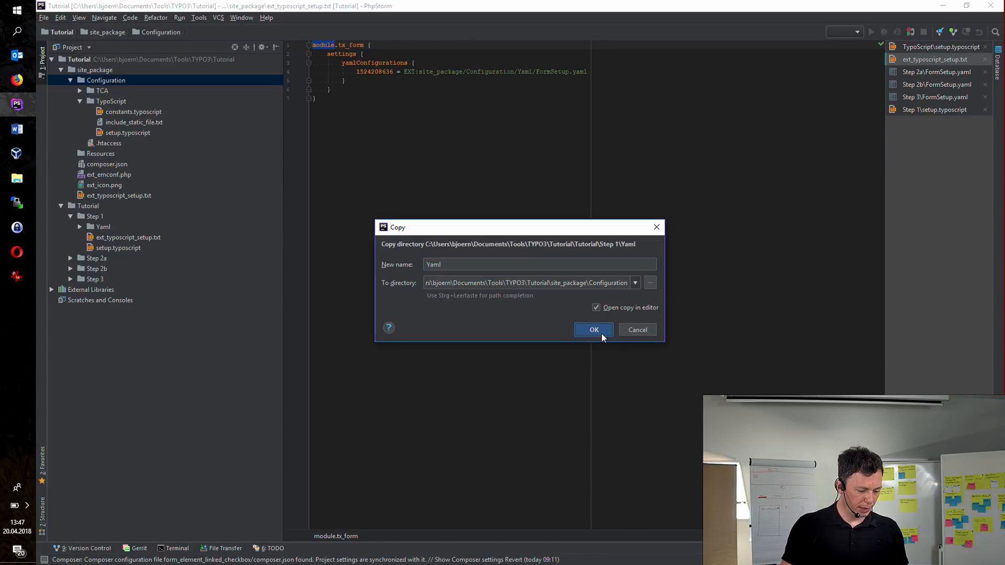
click(594, 330)
key(Escape)
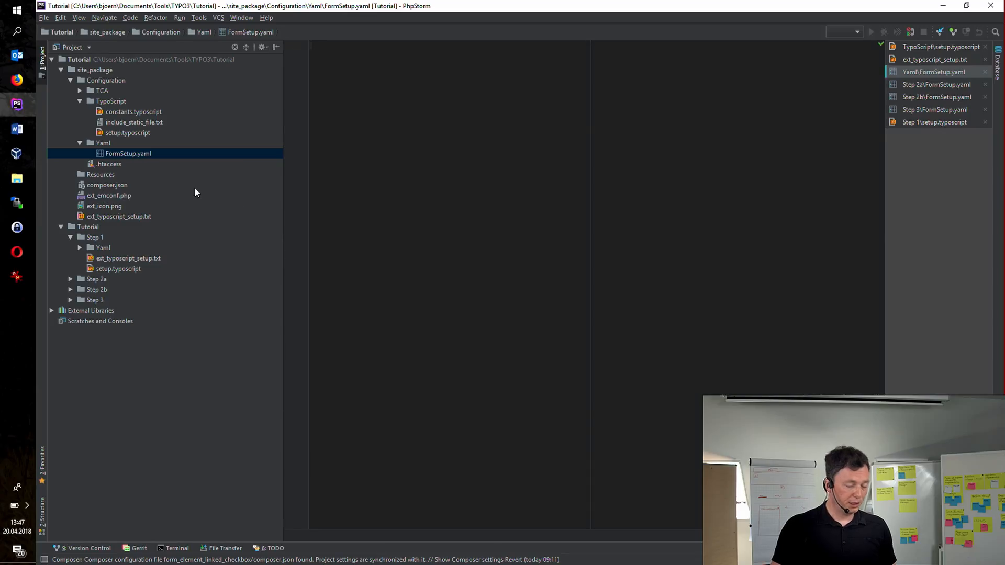
Paste Step 2a's FormSetup.yaml content into the site package's Configuration/Yaml/FormSetup.yaml.
click(69, 235)
click(94, 248)
double_click(93, 249)
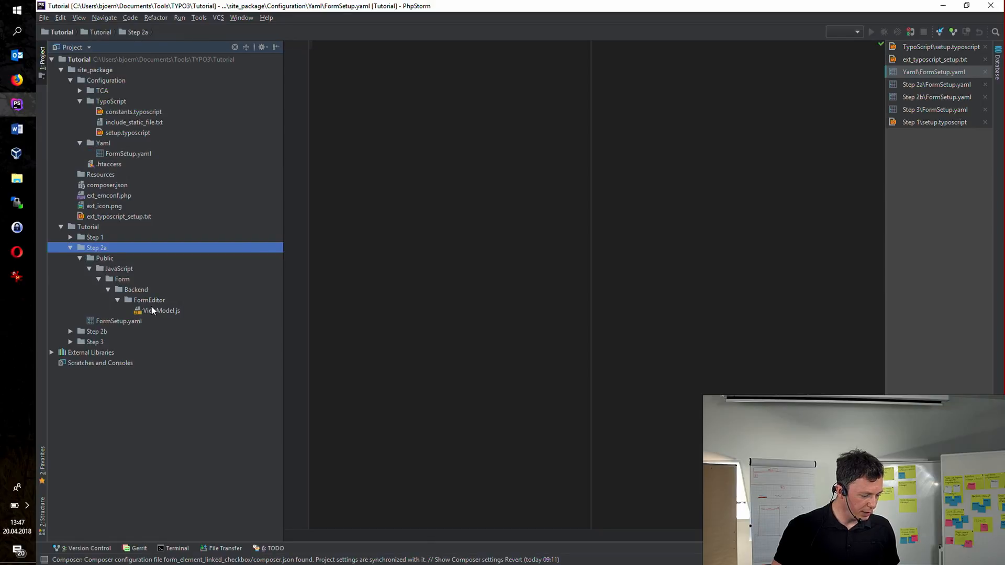
double_click(118, 321)
double_click(127, 152)
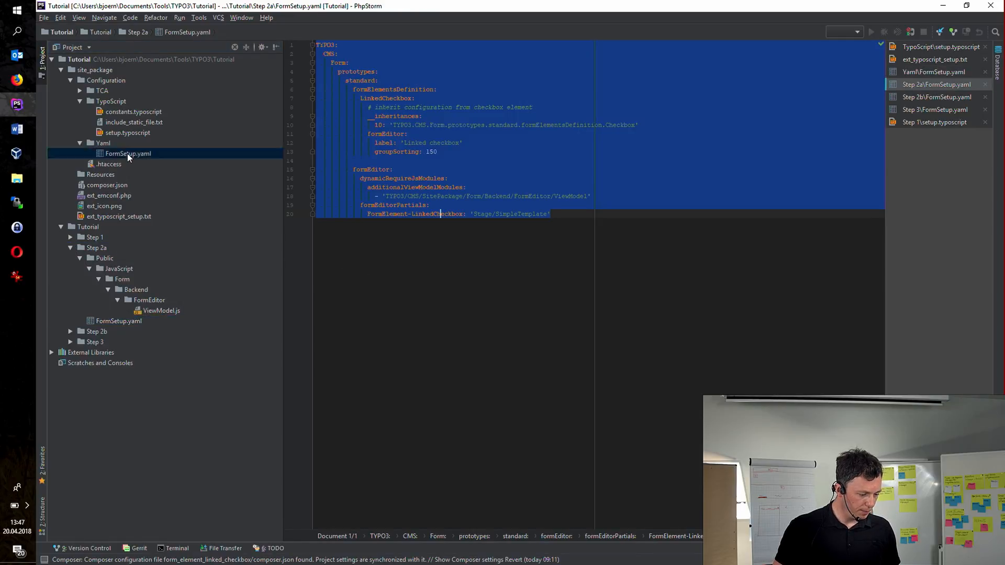
key(ctrl+v)
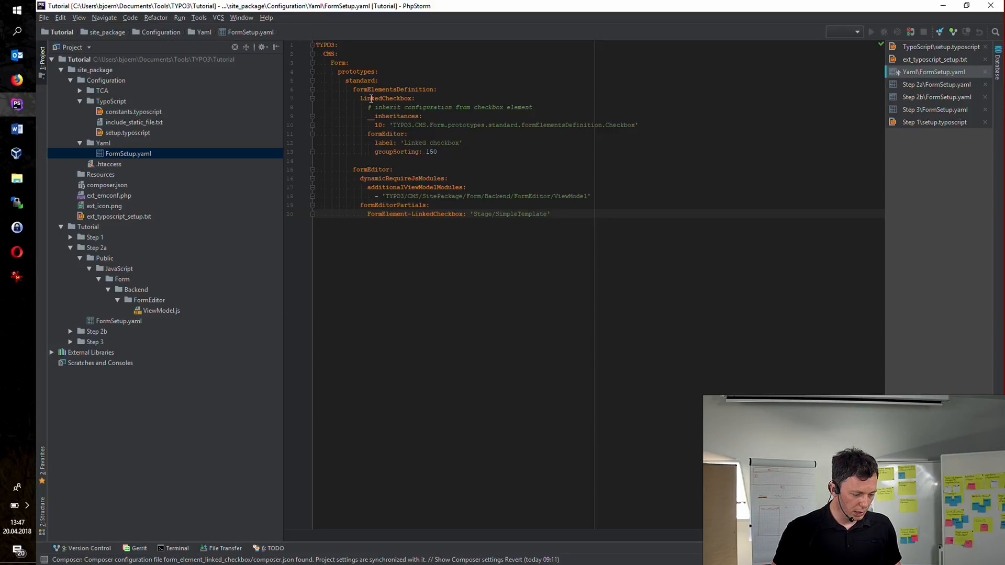
Review the LinkedCheckbox element definition inheriting from Checkbox and its formEditor settings.
double_click(370, 98)
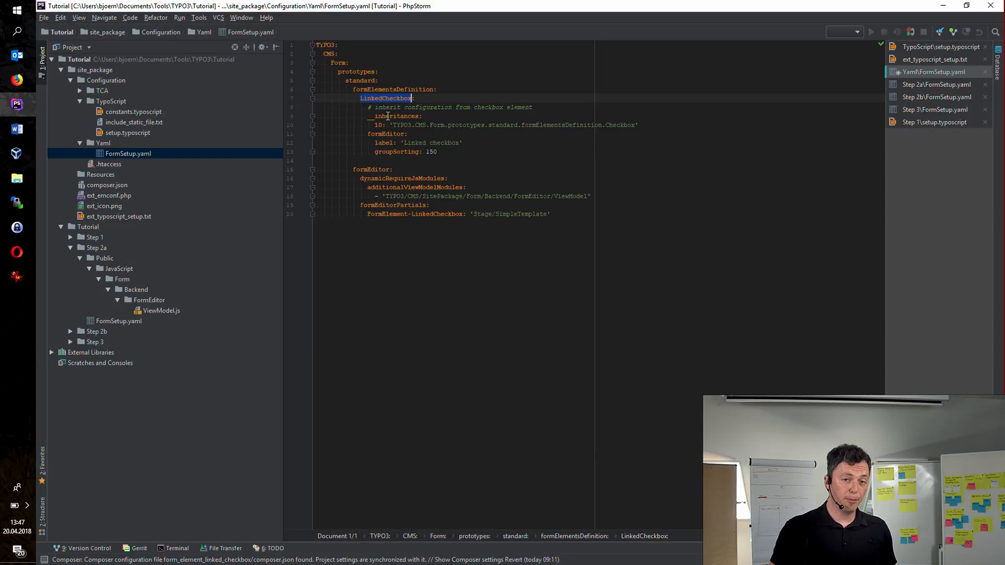
double_click(387, 116)
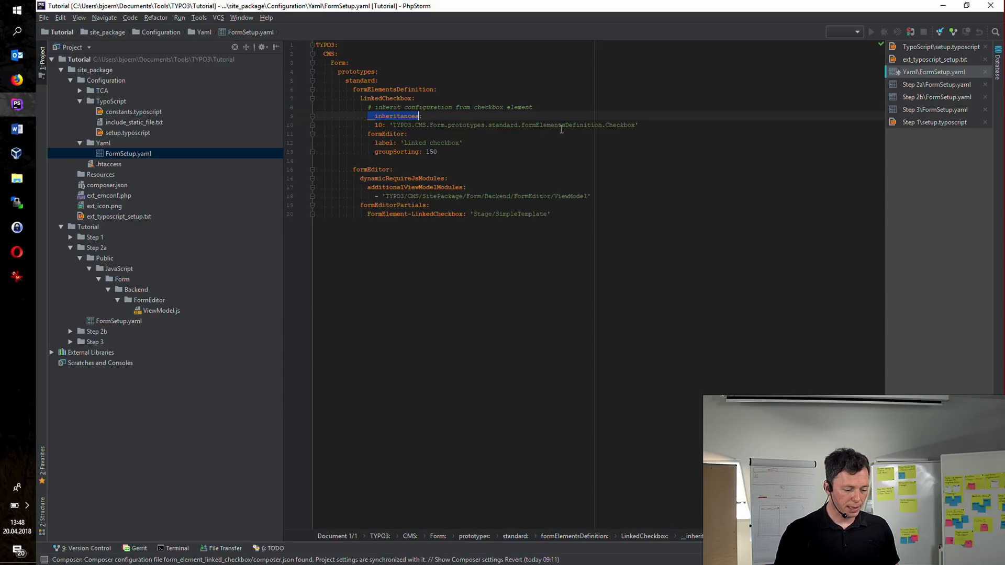
text(__)
click(657, 124)
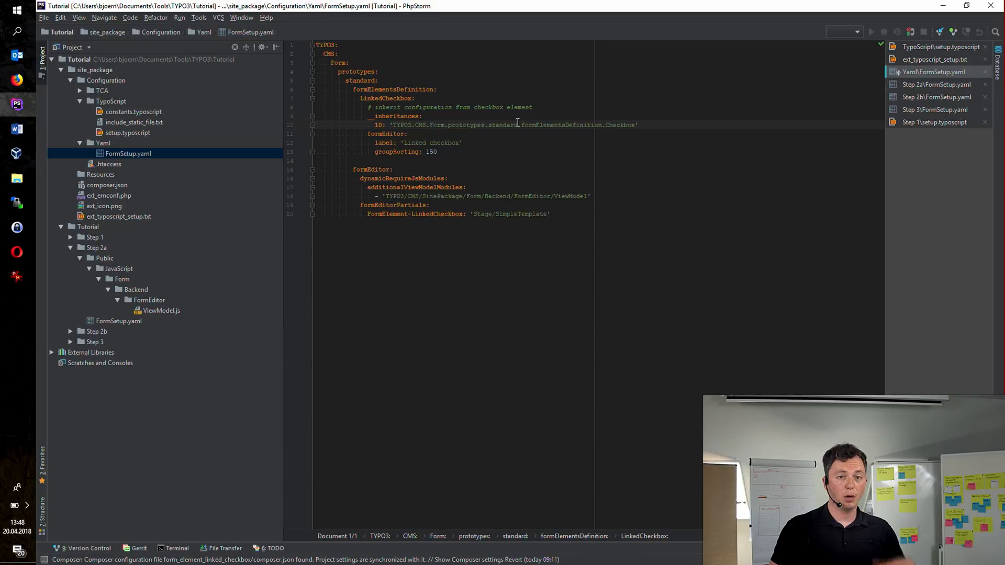
double_click(620, 124)
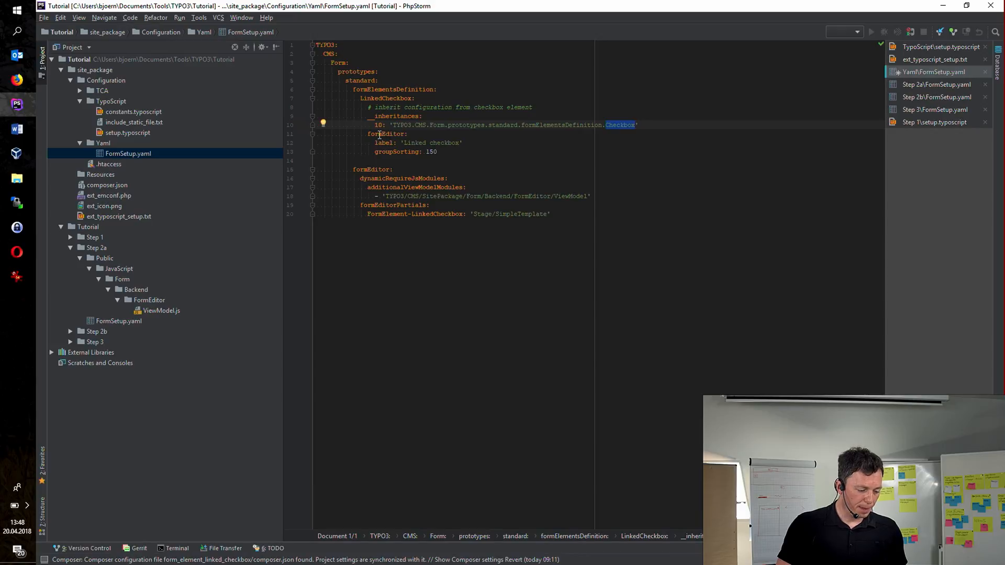
click(380, 133)
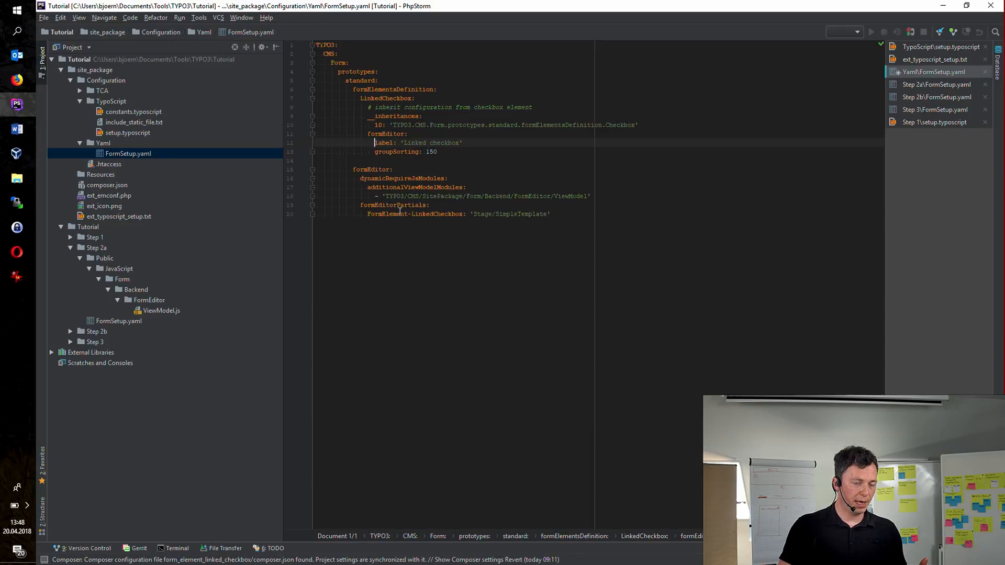
Review the FormElement-LinkedCheckbox partial and the dynamic ViewModel JavaScript module registration.
click(380, 217)
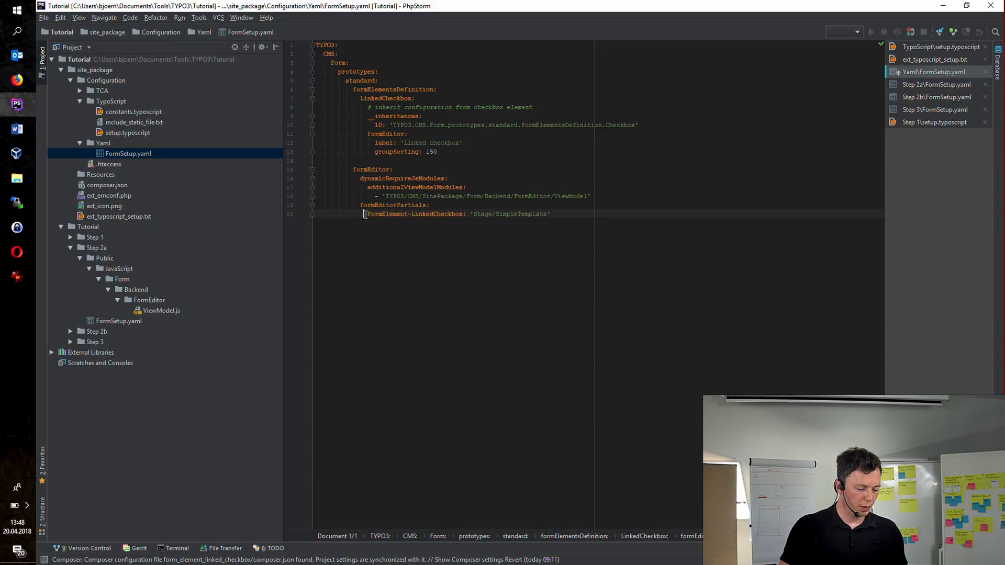
key(Right)
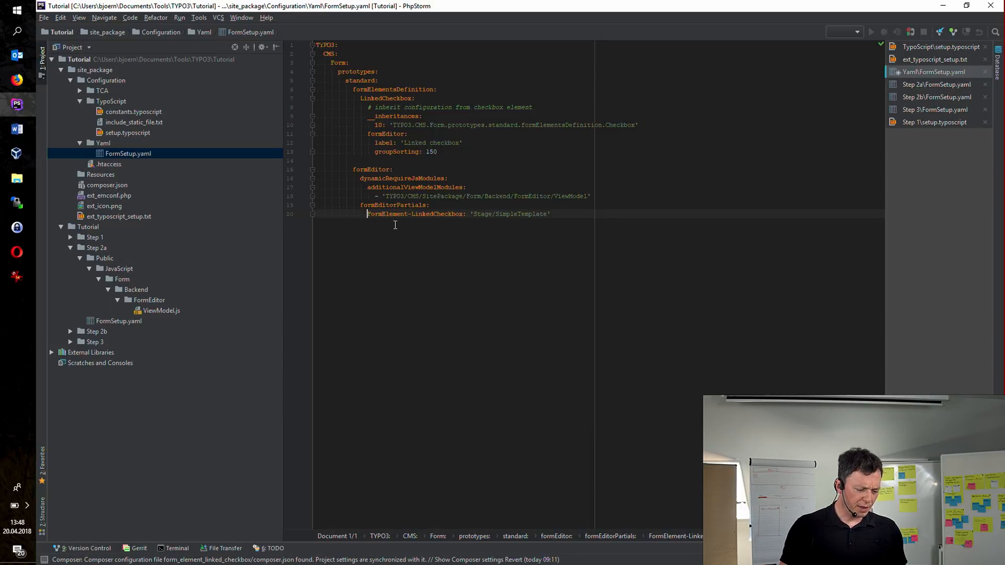
drag(361, 179, 430, 205)
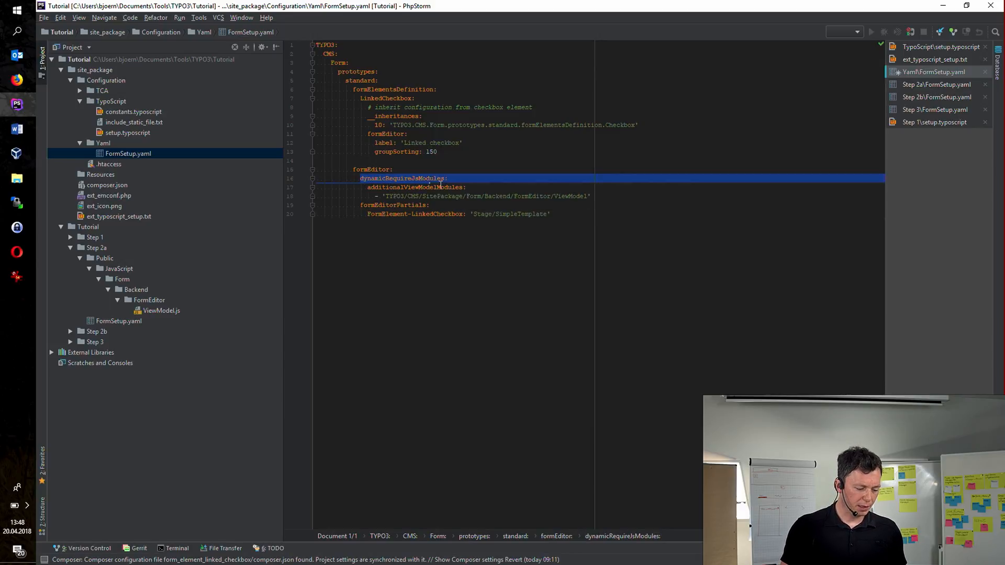
drag(594, 202, 621, 195)
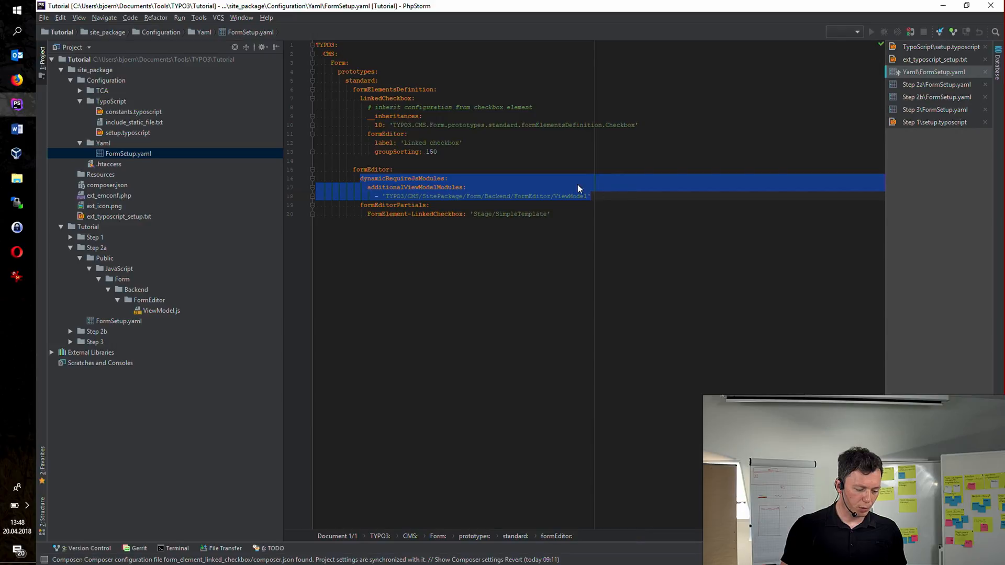
click(559, 196)
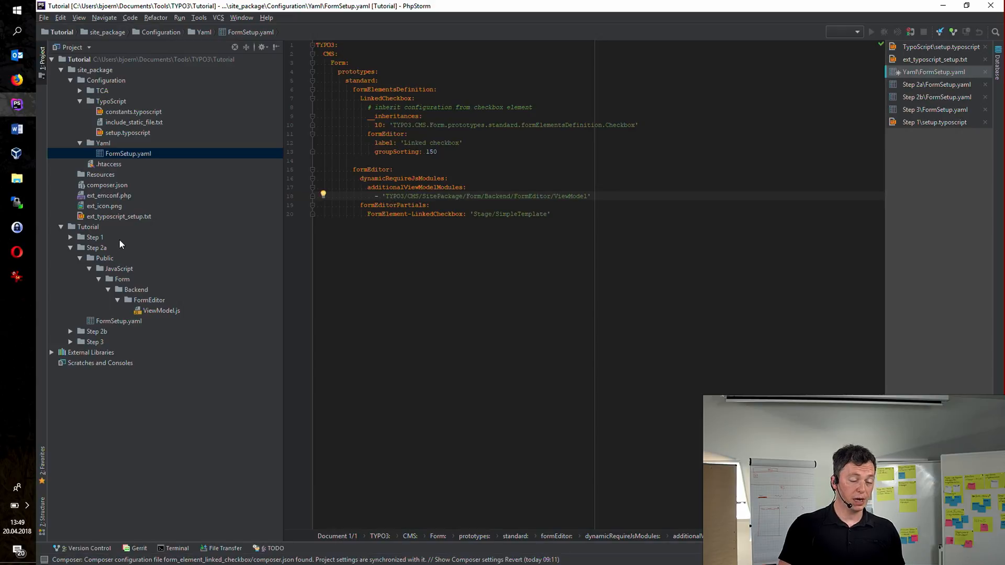
Copy Step 2a's Public folder into the site package's Resources folder.
click(107, 259)
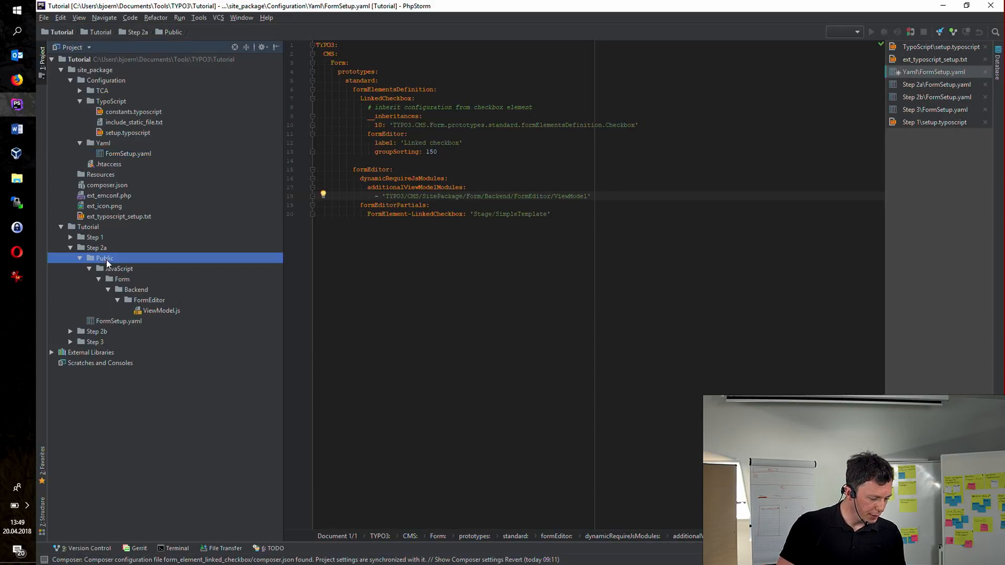
click(104, 176)
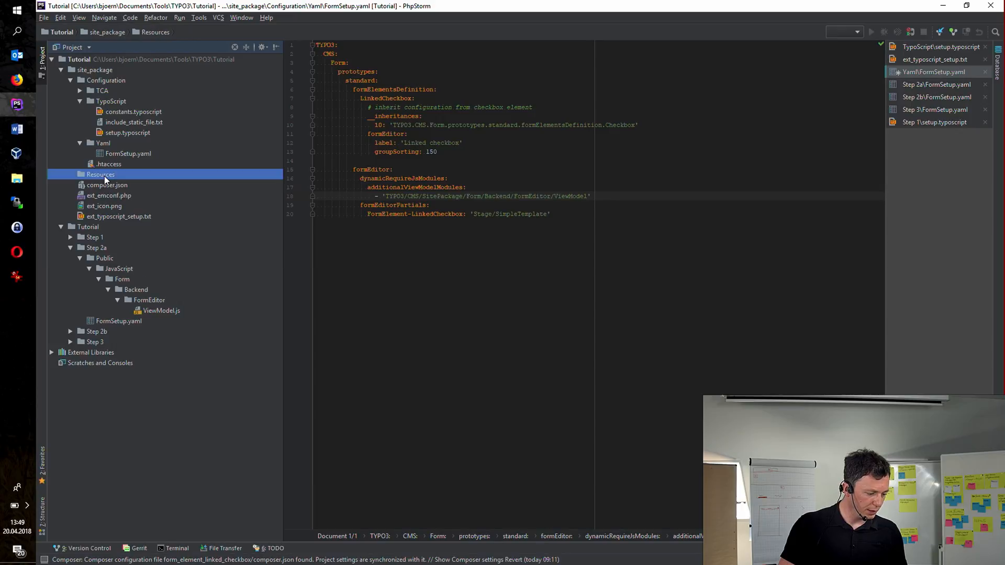
key(ctrl+v)
key(Return)
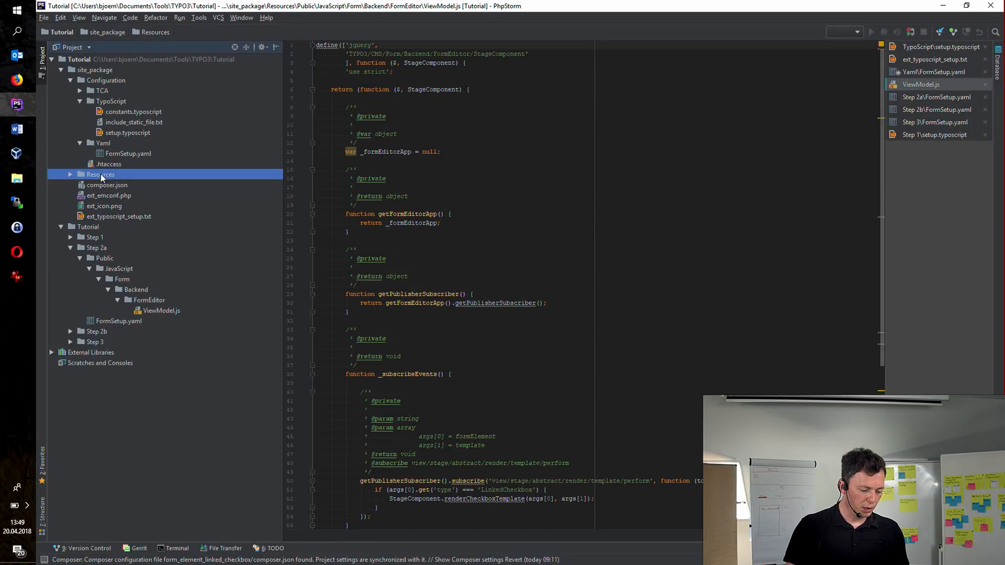
Open the copied FormEditor ViewModel.js and check its condition tests for the LinkedCheckbox type.
double_click(100, 173)
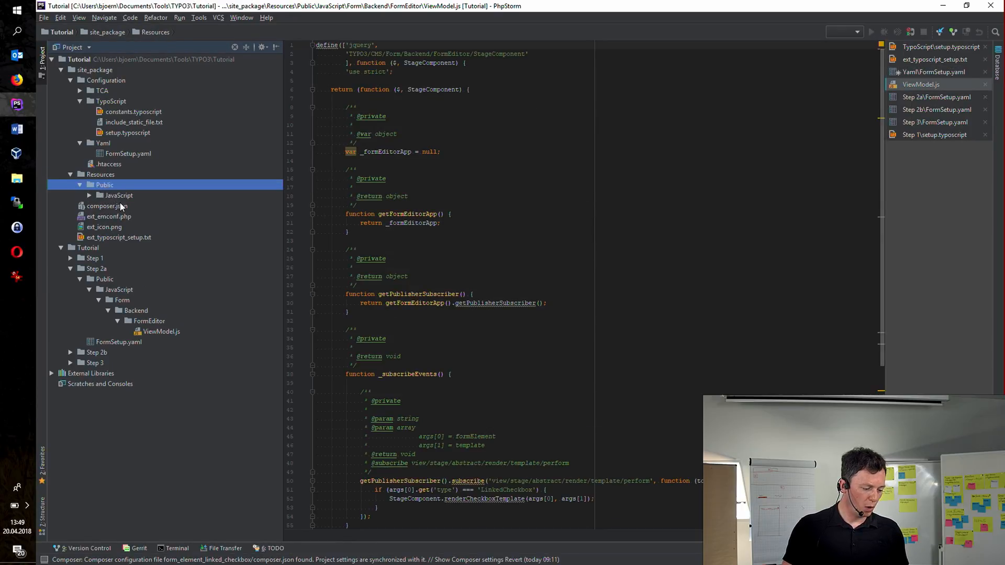
click(120, 196)
double_click(121, 196)
double_click(134, 216)
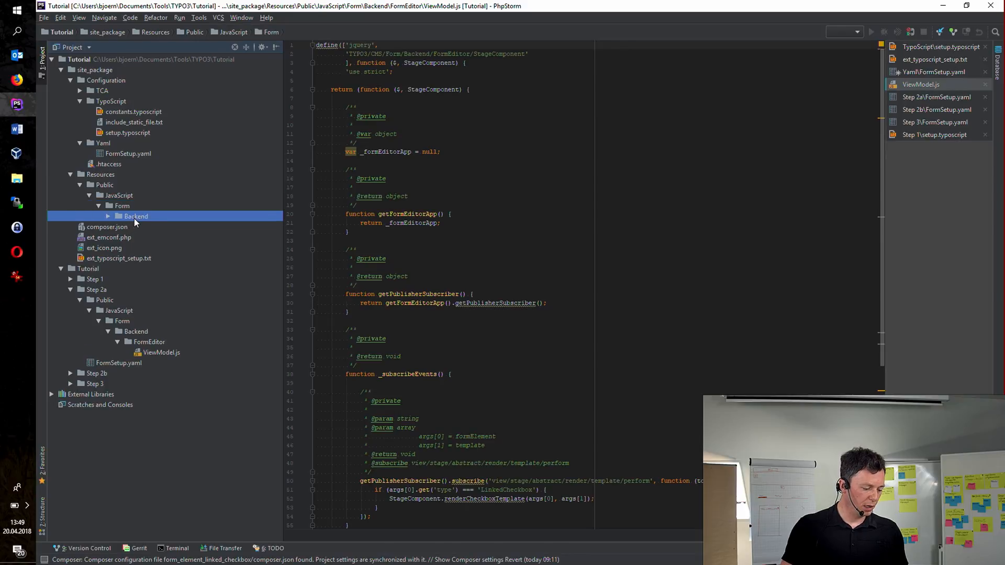
double_click(148, 228)
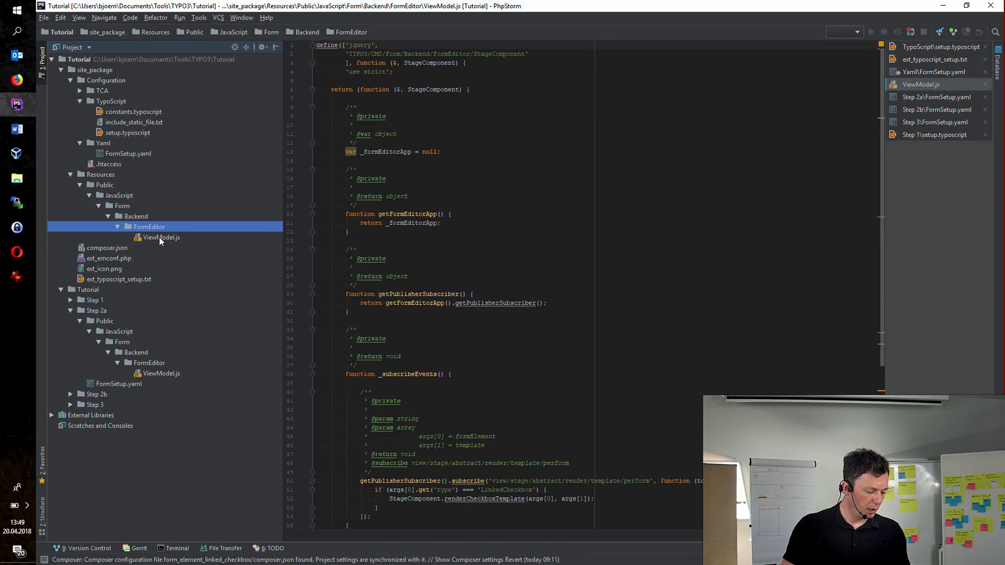
double_click(159, 237)
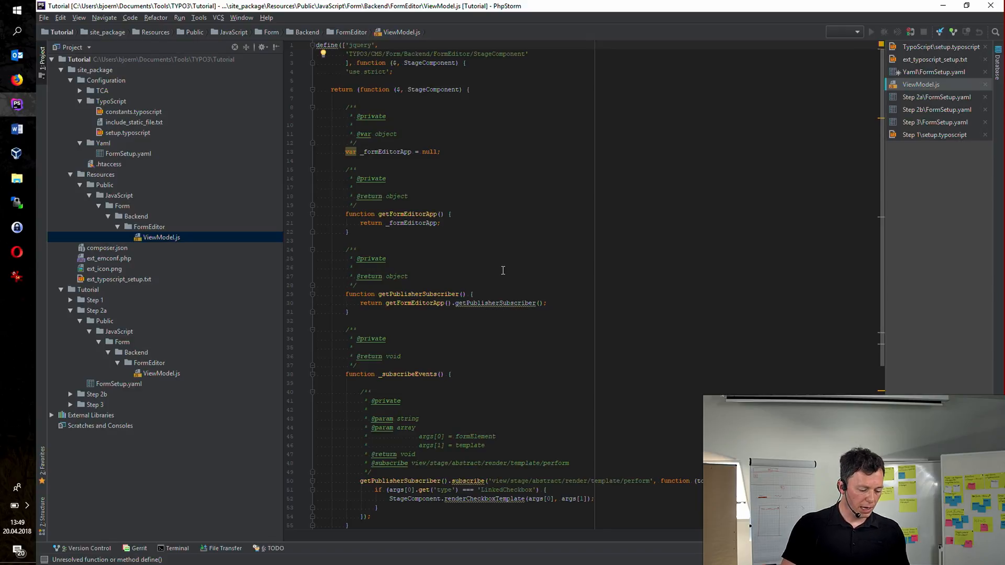
scroll(503, 270, down, 4)
scroll(502, 270, down, 3)
scroll(503, 270, down, 3)
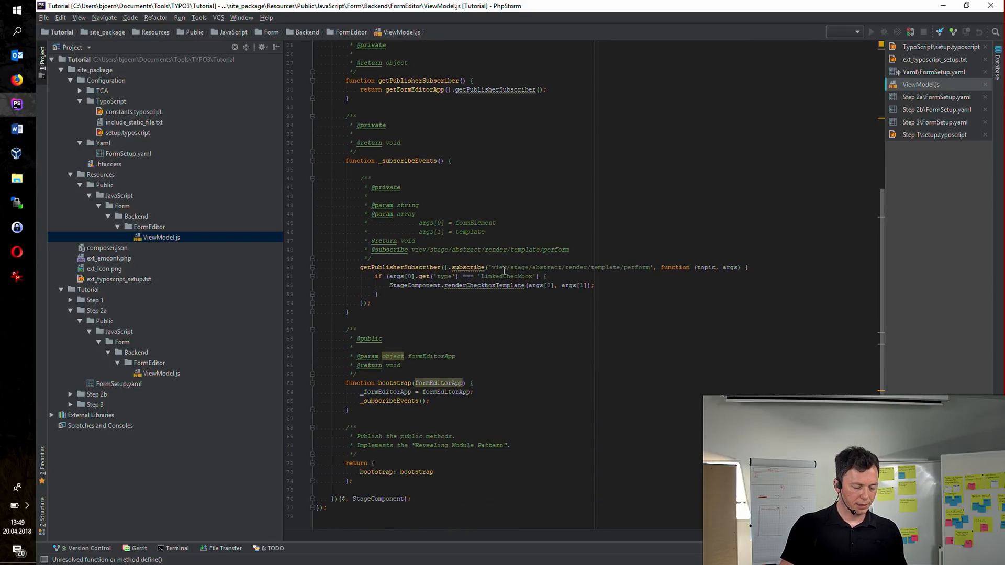
scroll(507, 275, down, 1)
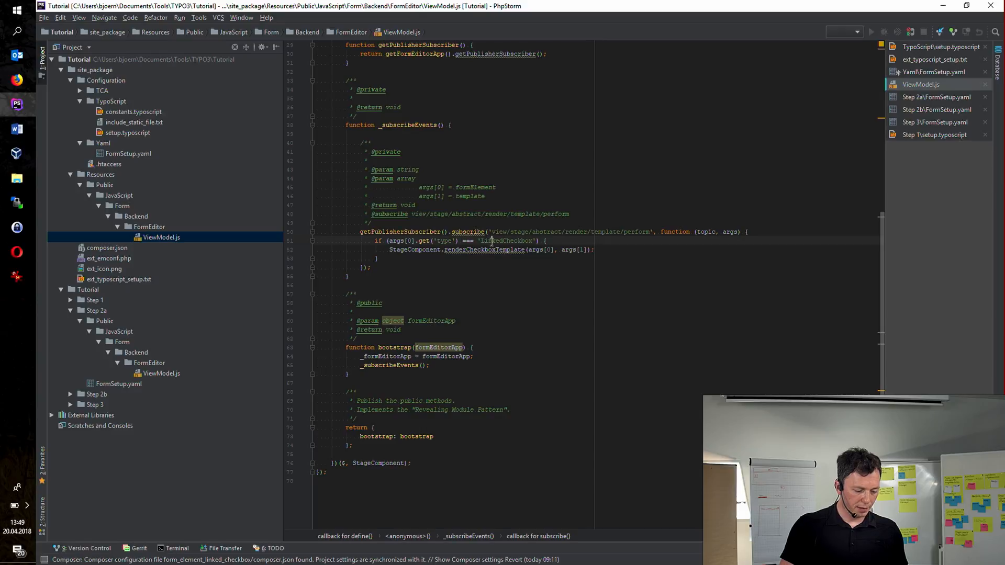
double_click(506, 240)
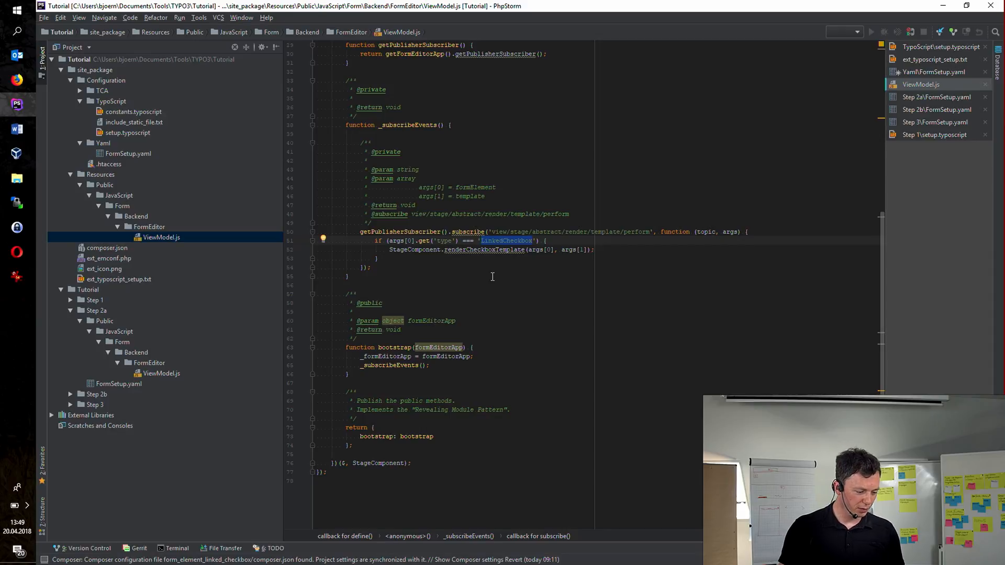
Bring the TYPO3 backend in Firefox back to the front.
key(alt+Tab)
key(Left)
key(Return)
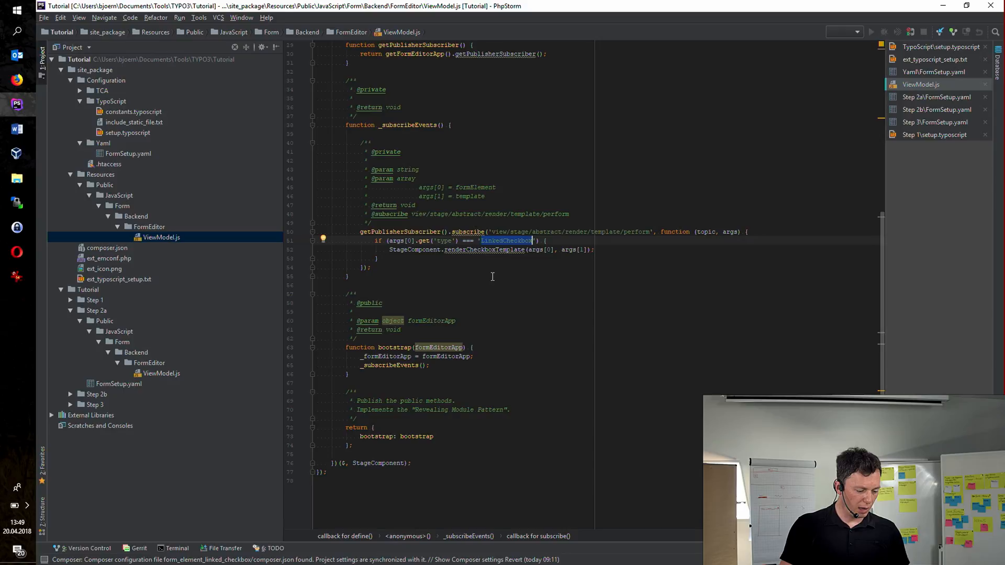
key(alt+Tab)
key(Tab)
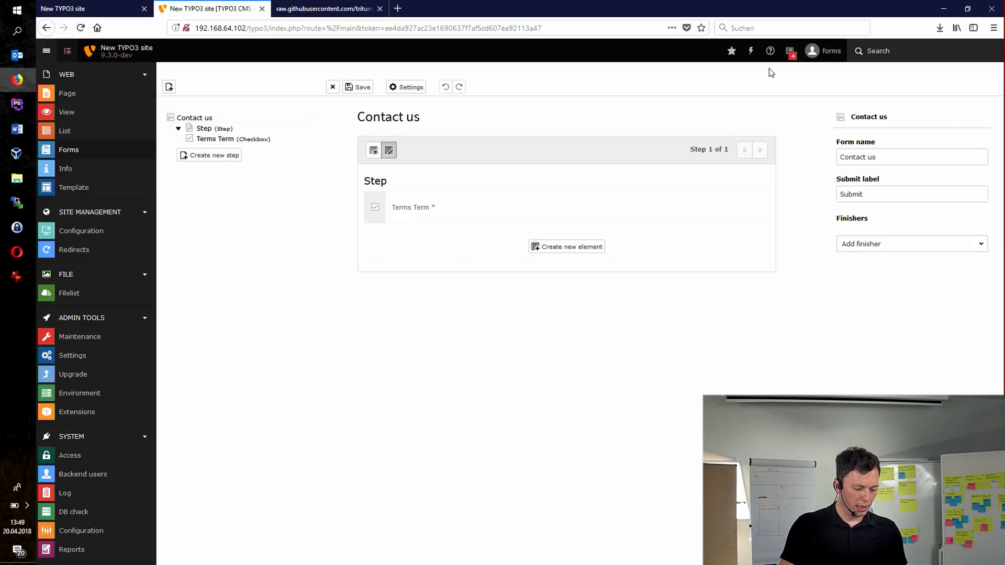
Clear the TYPO3 caches and reopen the Contact us form in the Forms module.
click(750, 51)
click(772, 125)
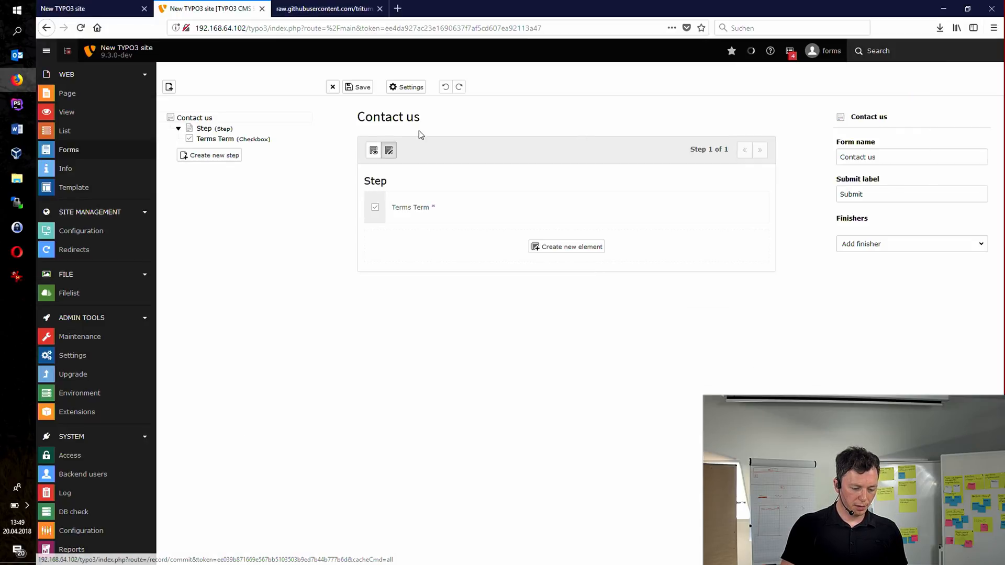
click(93, 153)
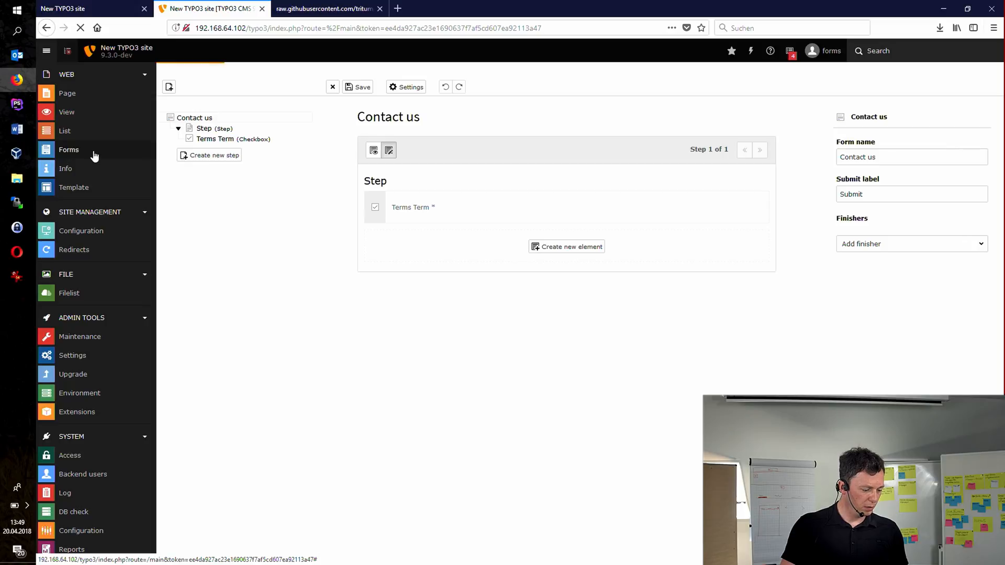
click(209, 198)
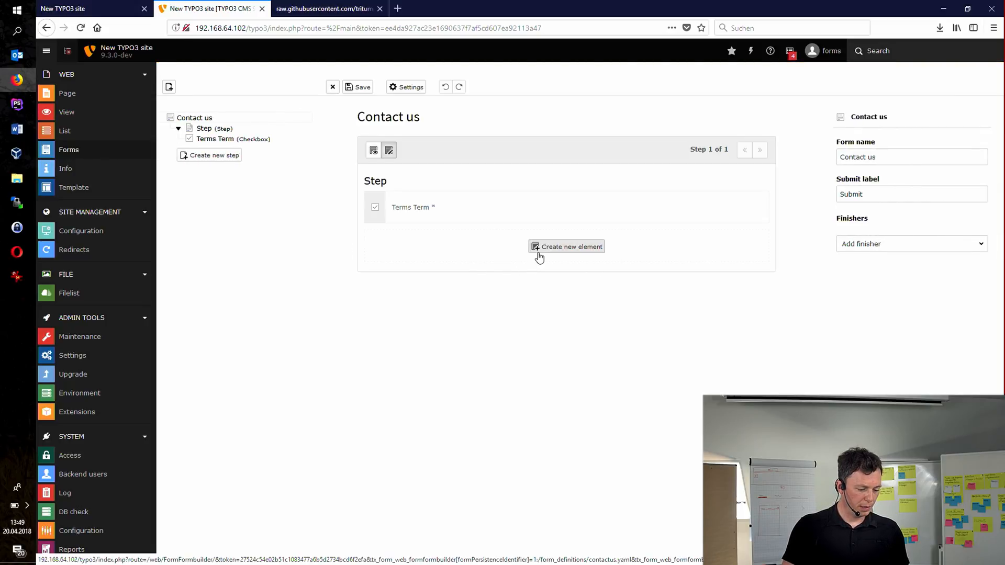
Add a Linked checkbox element below Terms Term, then return to PhpStorm.
click(539, 251)
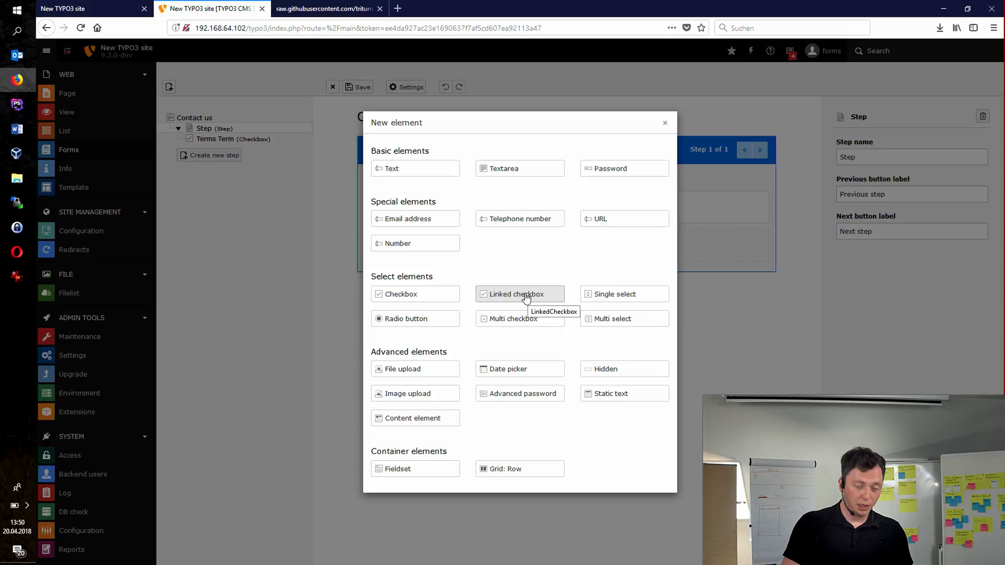
click(524, 297)
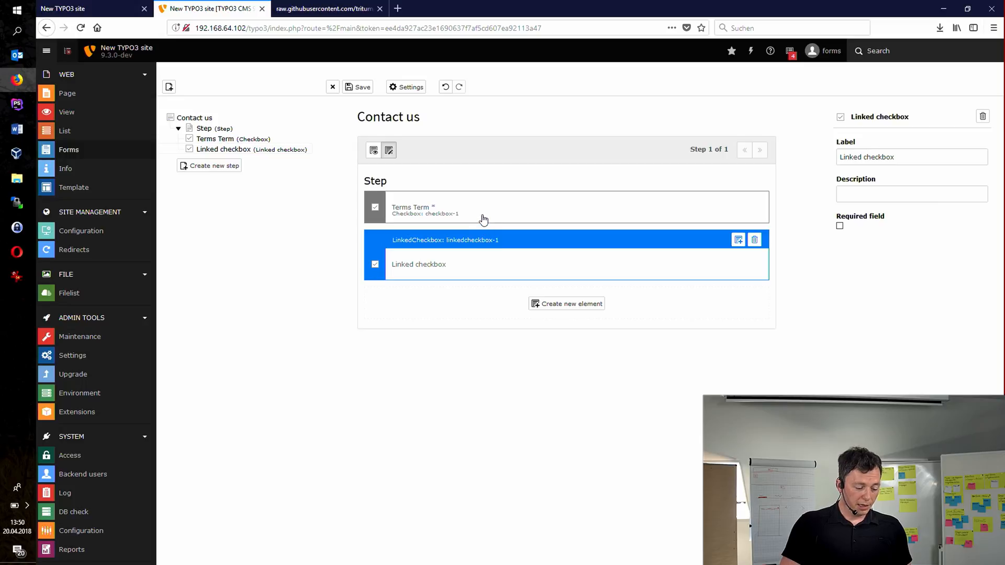
click(481, 218)
click(477, 264)
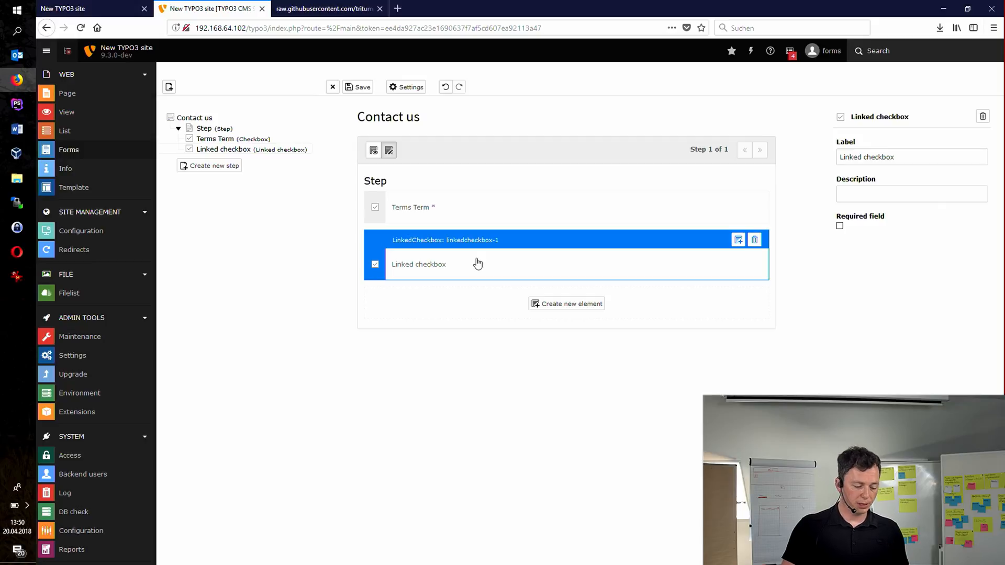
key(alt+Tab)
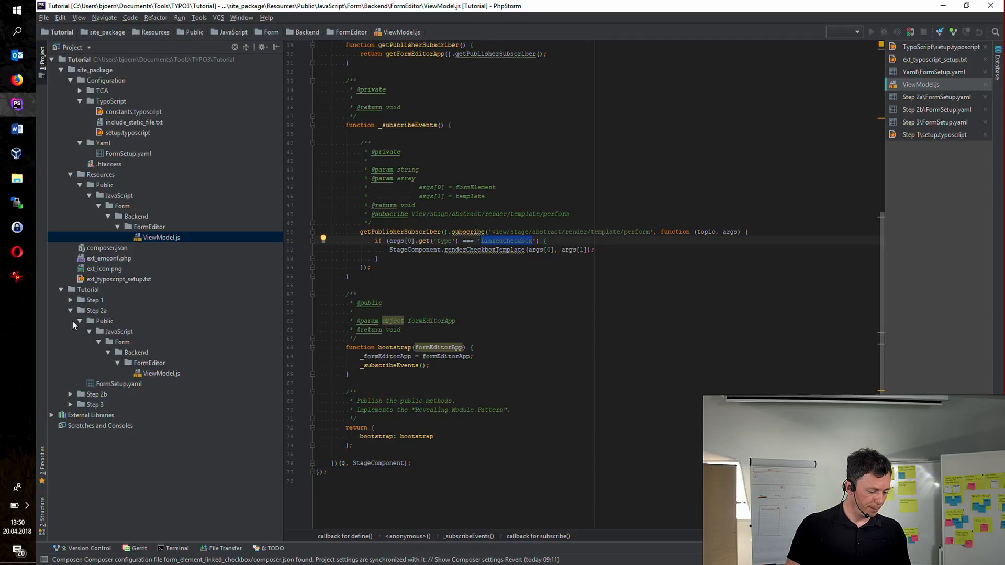
Open the site package's Configuration/Yaml/FormSetup.yaml with the new editor settings.
click(70, 310)
click(69, 325)
click(933, 71)
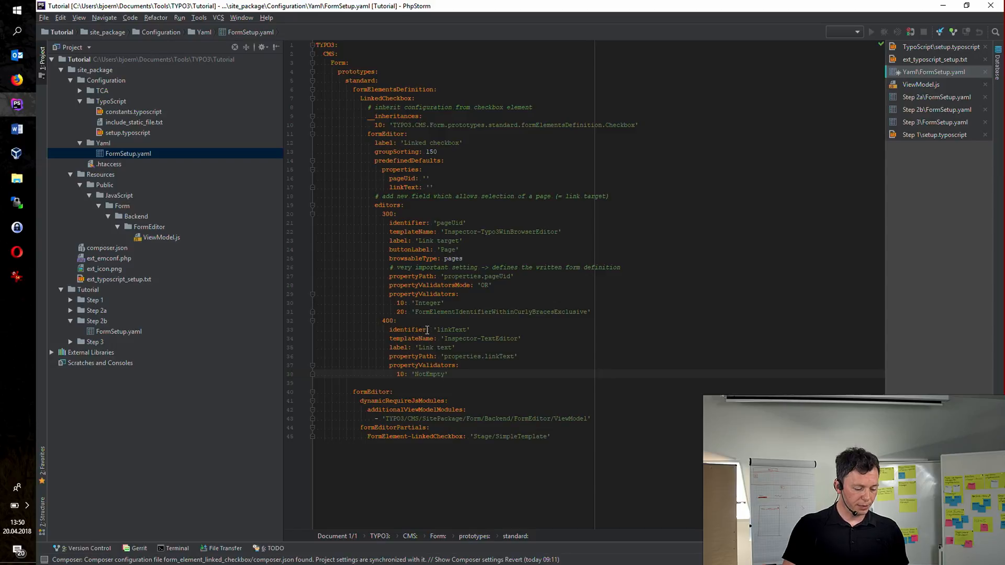
Inspect the 400 linkText editor block with its Link text label, then return to the TYPO3 backend.
double_click(386, 321)
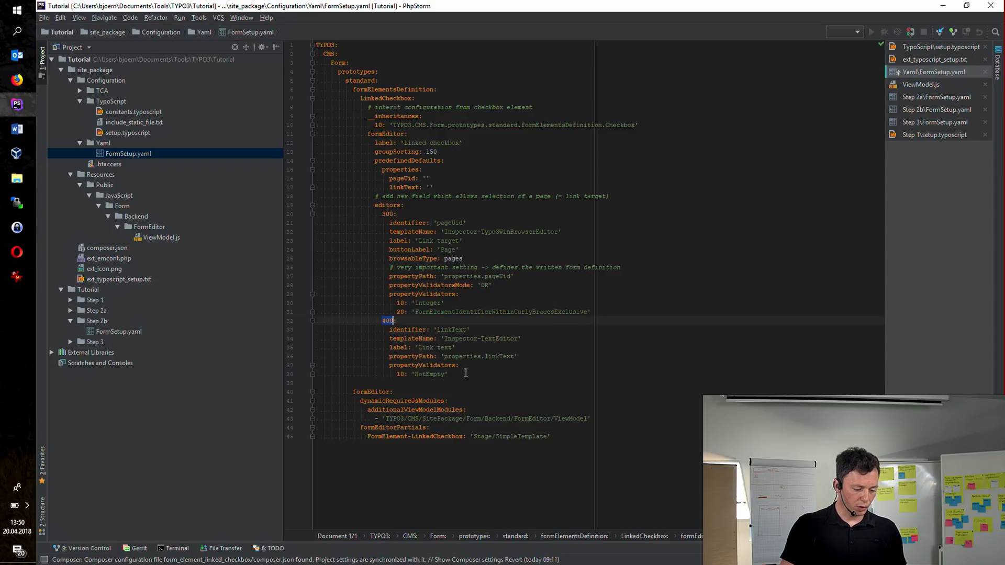
click(449, 329)
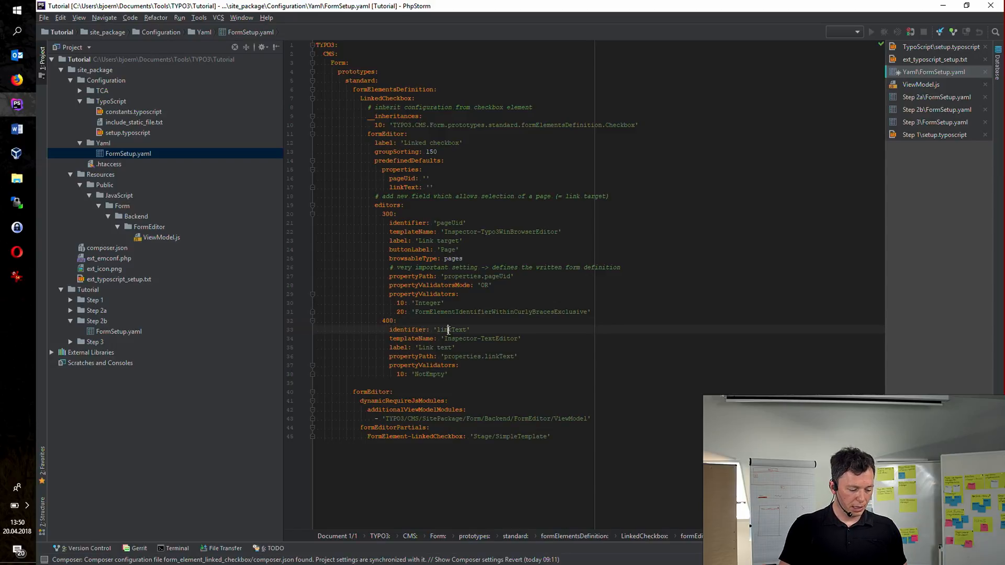
double_click(449, 329)
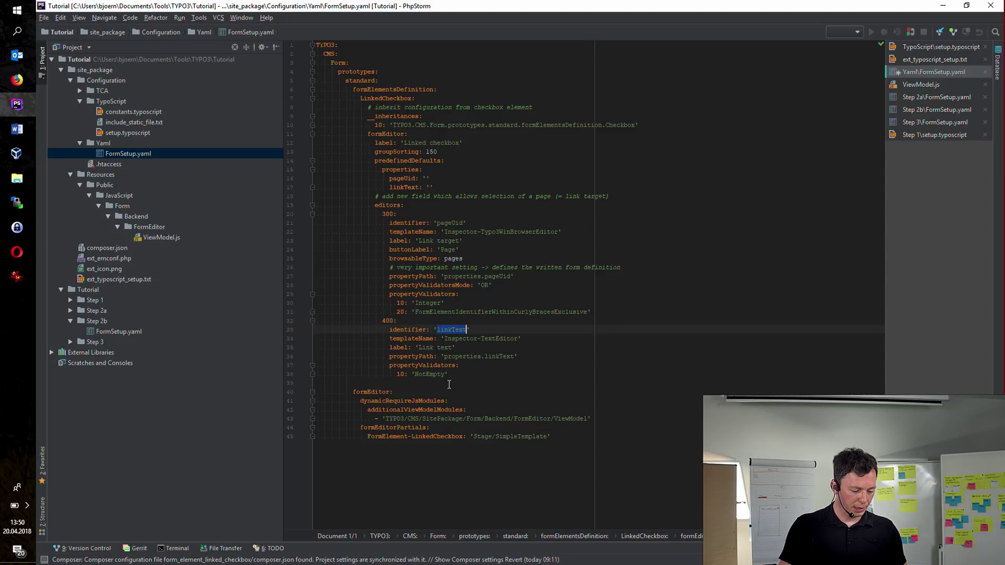
double_click(426, 347)
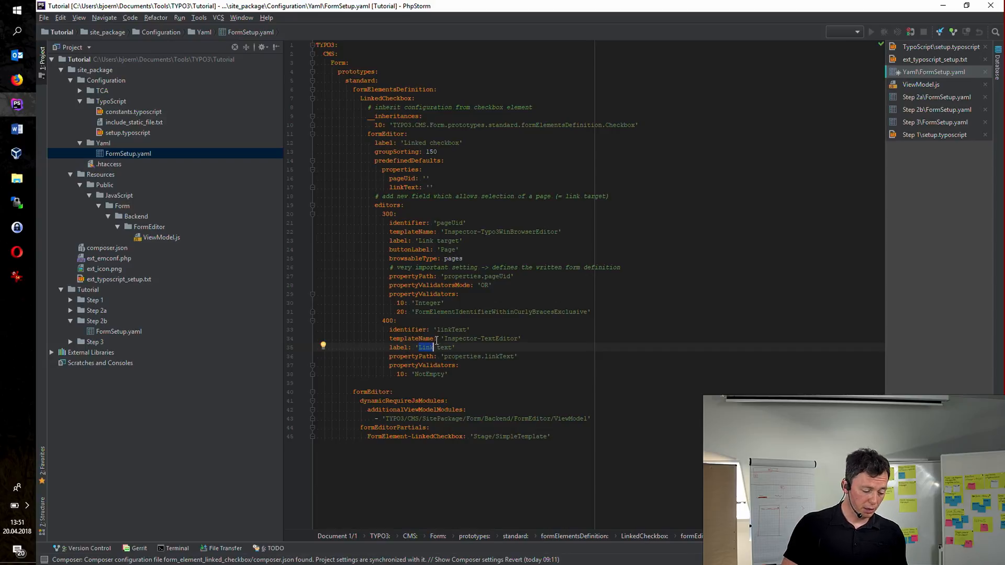
click(391, 339)
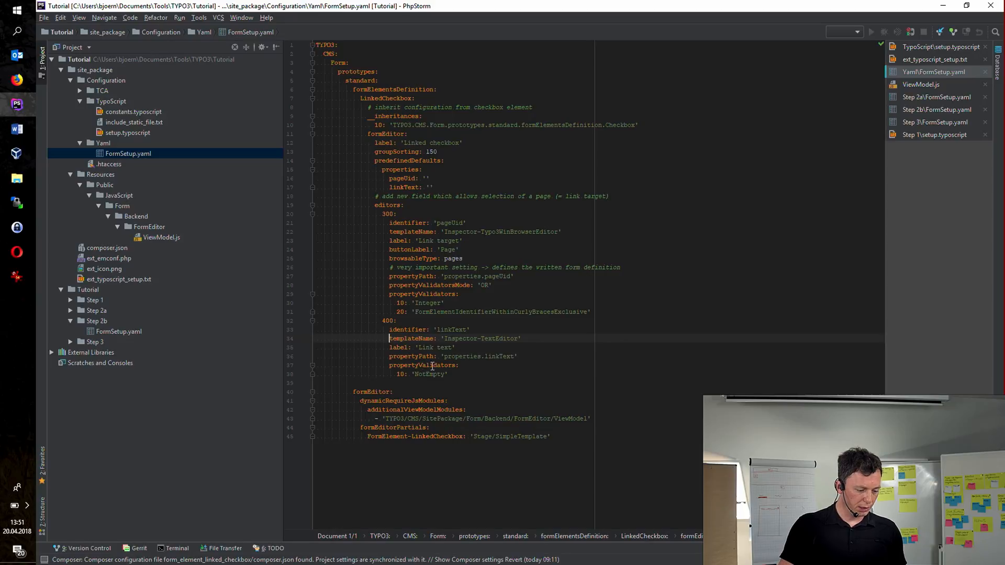
key(alt+Tab)
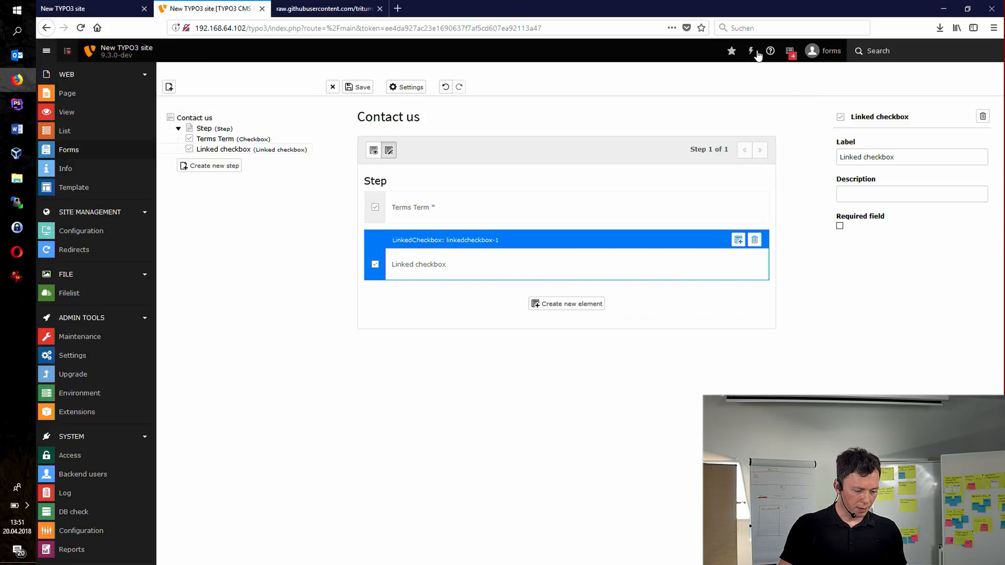
Clear caches, save the Contact us form and reopen it from the form list.
click(755, 54)
click(750, 114)
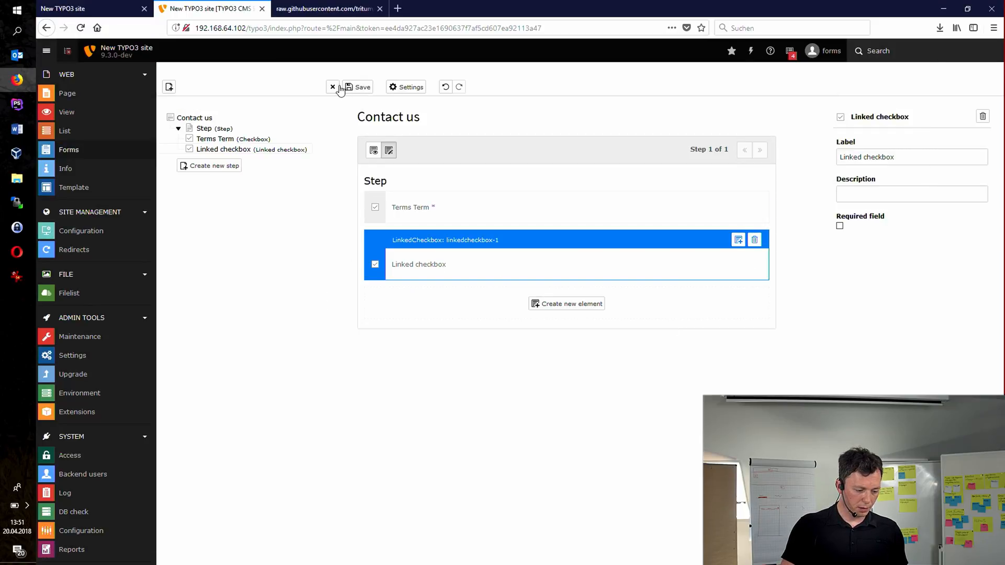
click(357, 86)
click(68, 149)
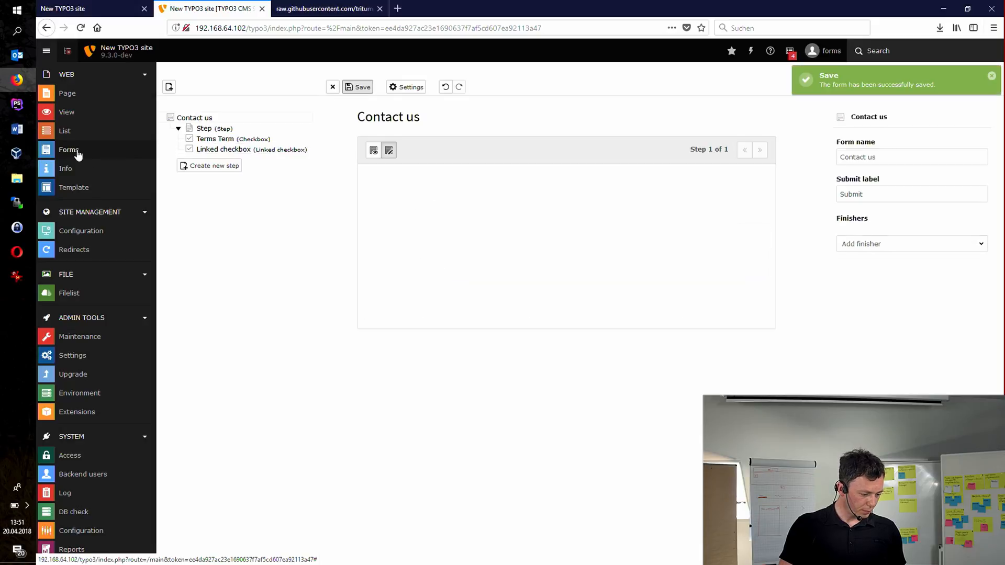
click(69, 150)
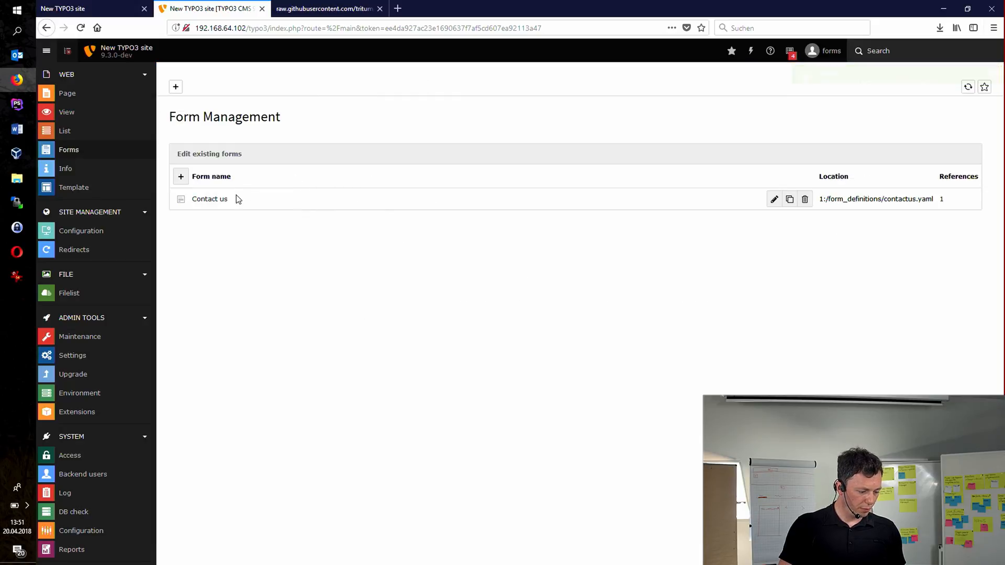
click(212, 199)
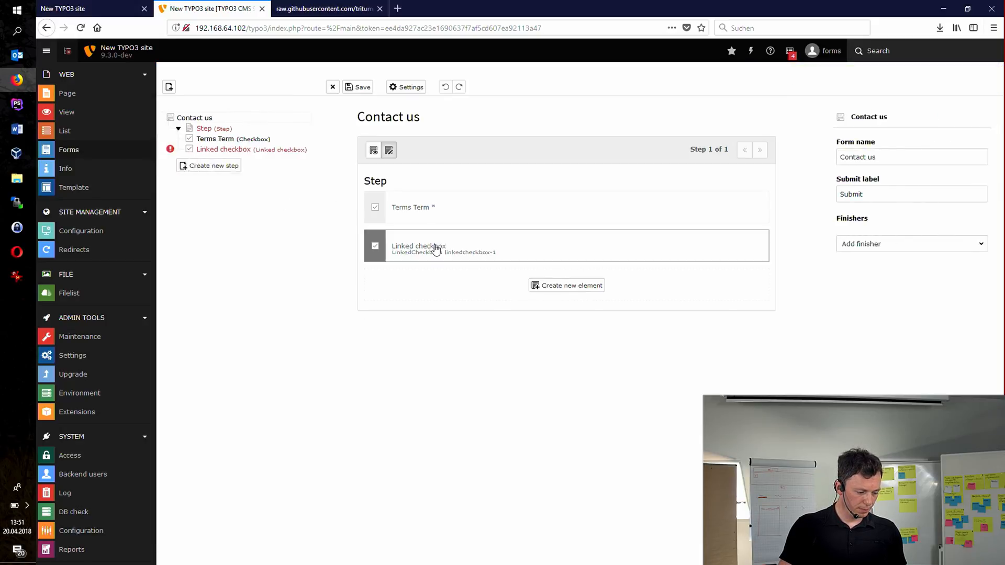
Give the Linked checkbox link text 'Term' and the Terms page as link target, and save.
click(436, 248)
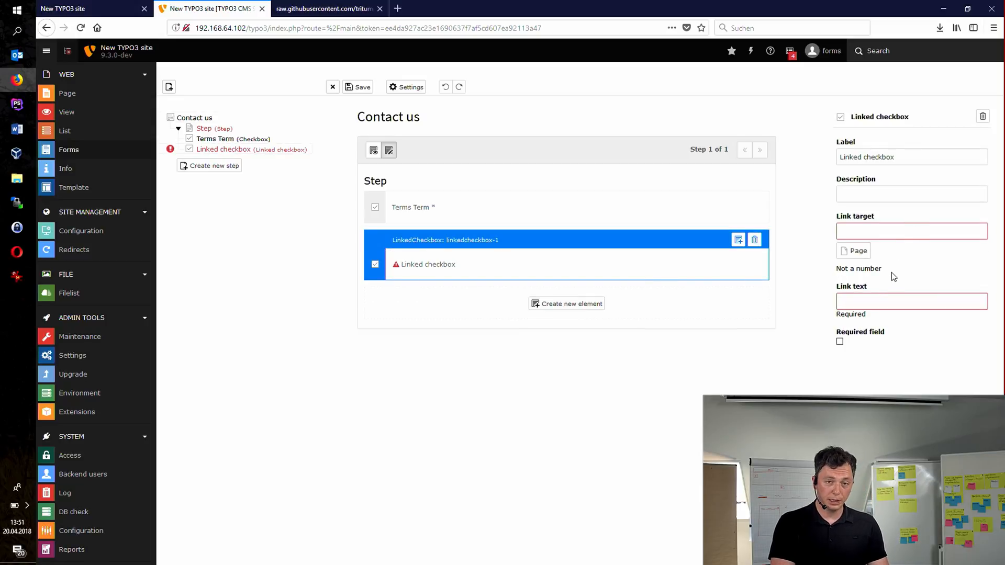
click(863, 300)
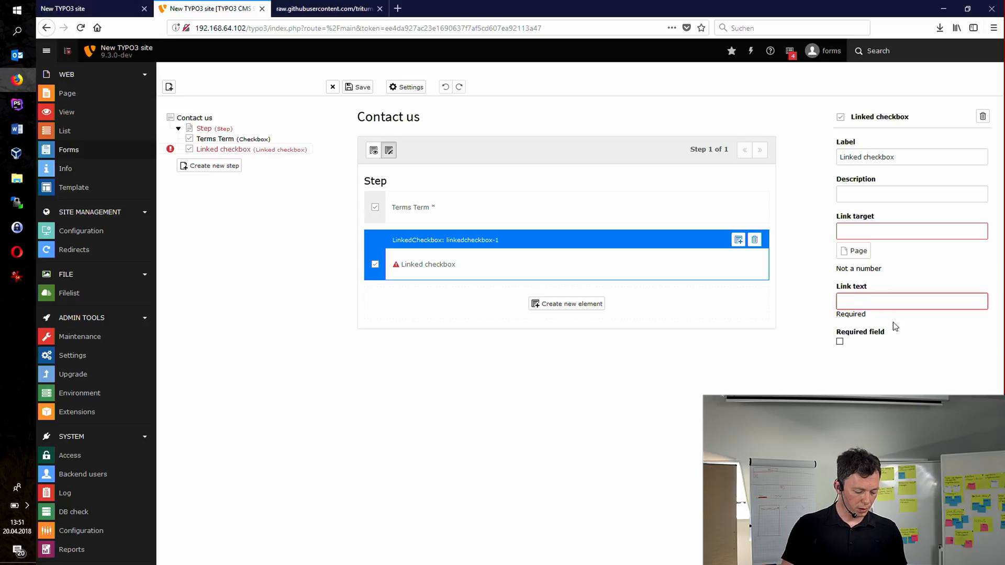
text(Term)
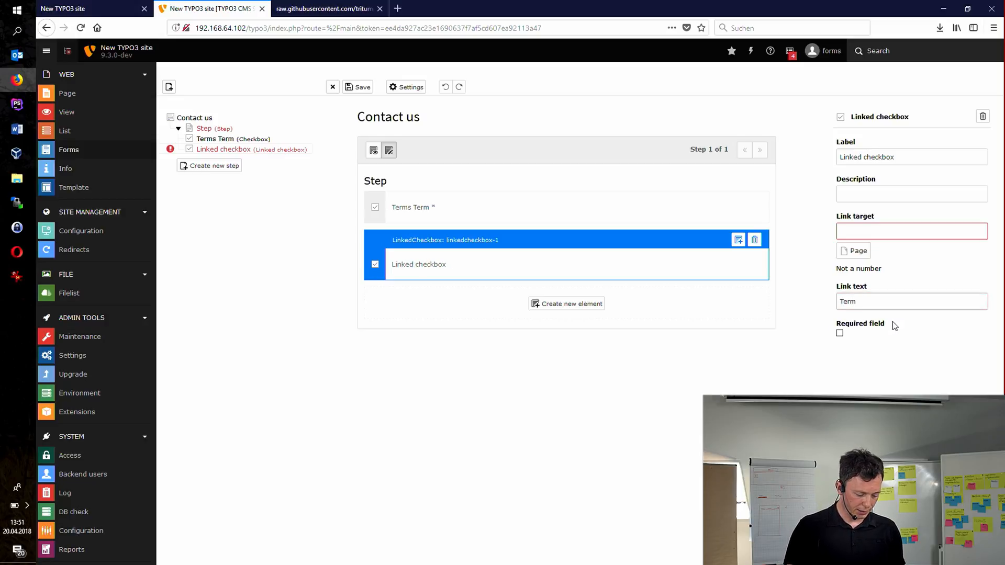
click(852, 251)
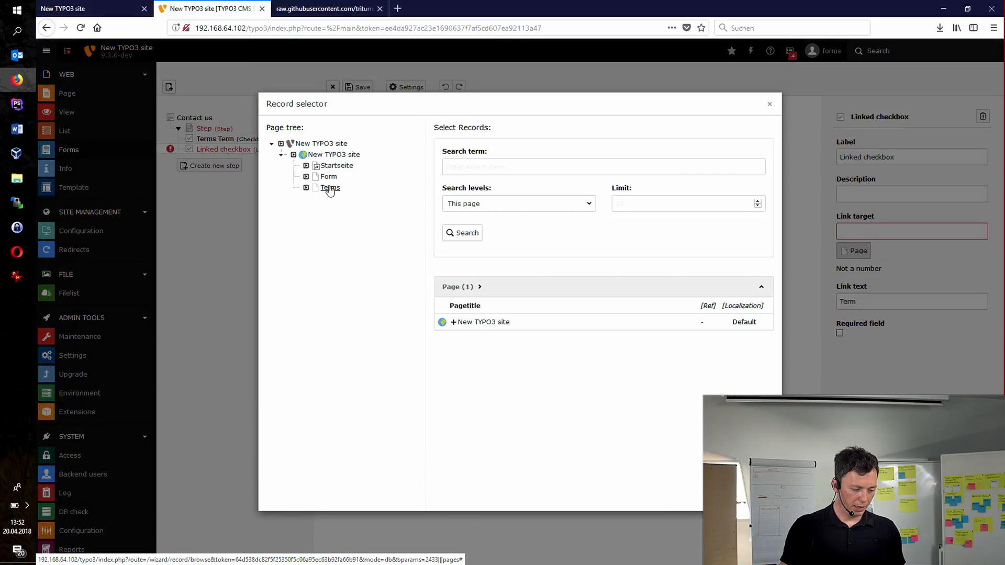
click(330, 188)
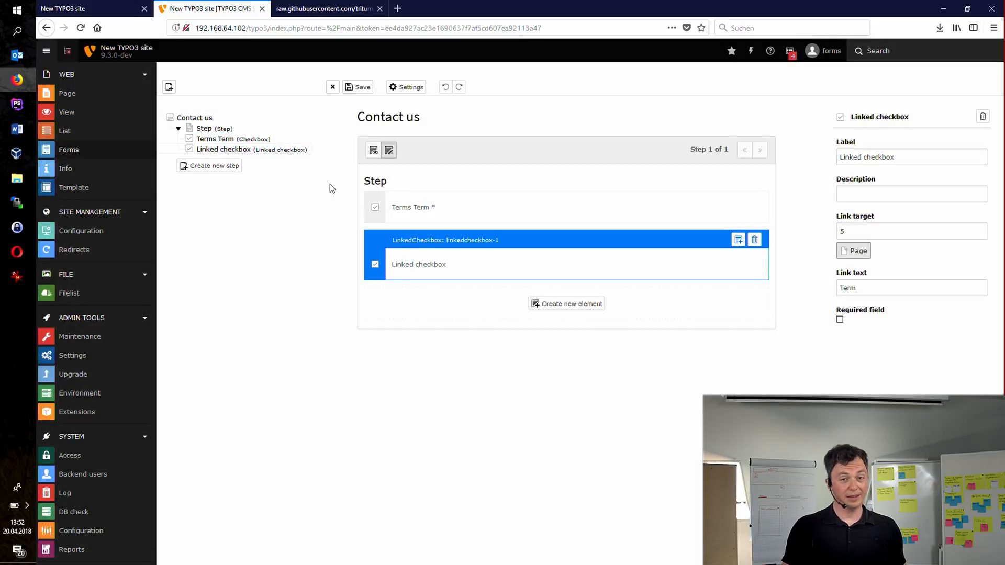
click(361, 87)
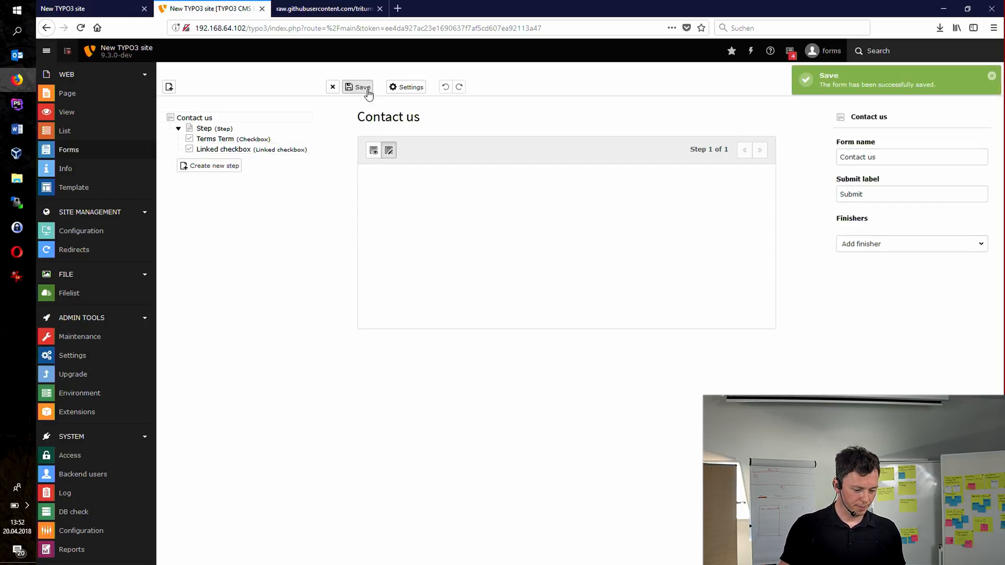
Make the Linked checkbox a required field and save the form.
click(418, 250)
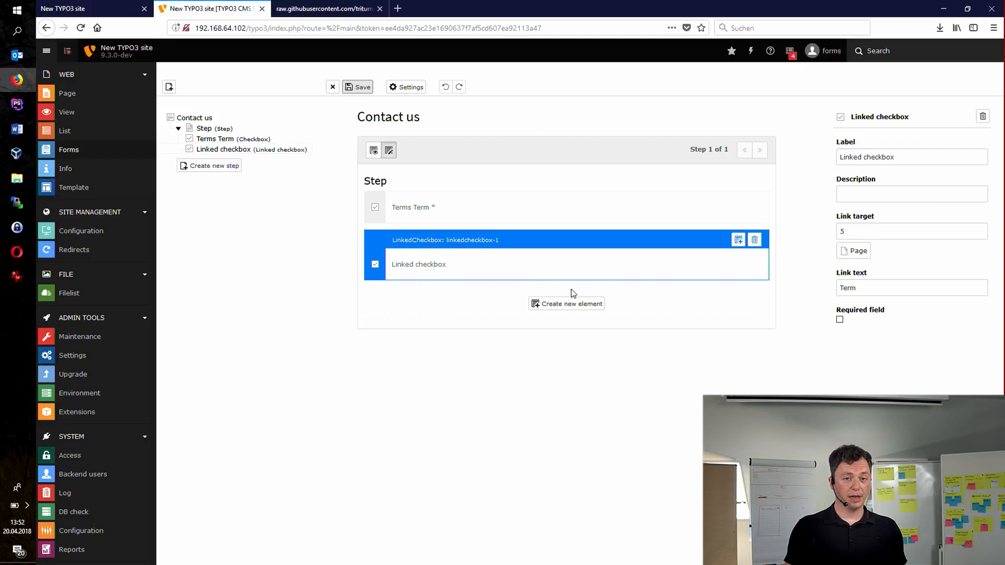
click(840, 322)
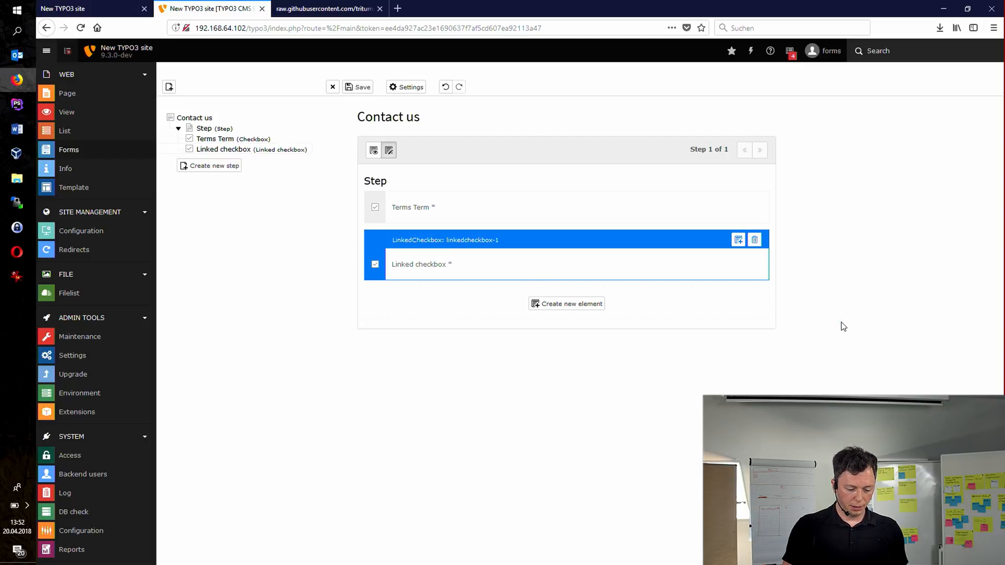
click(357, 87)
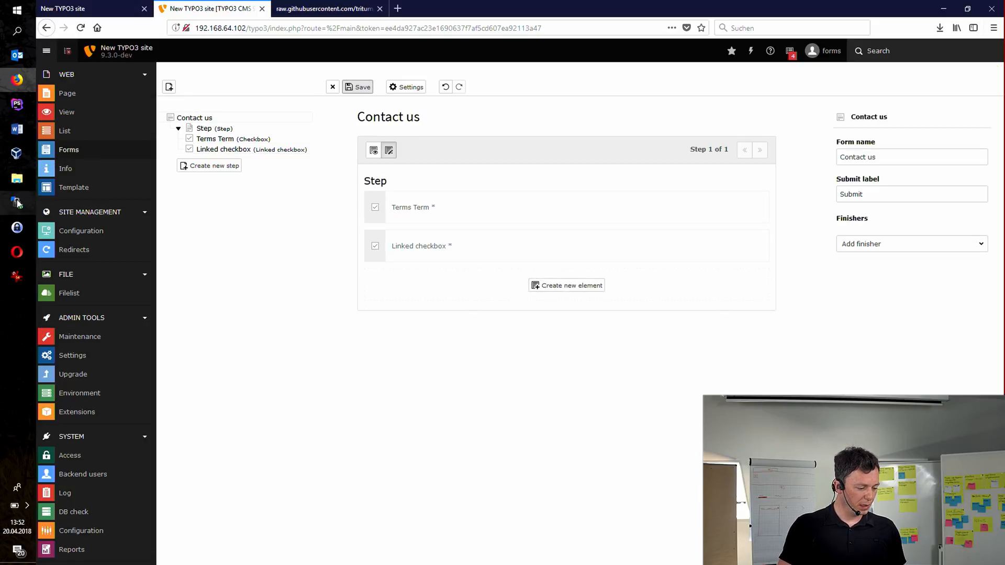
Add the Form renderingOptions partialRootPaths block under formElementsDefinition in the site package FormSetup.yaml.
click(16, 104)
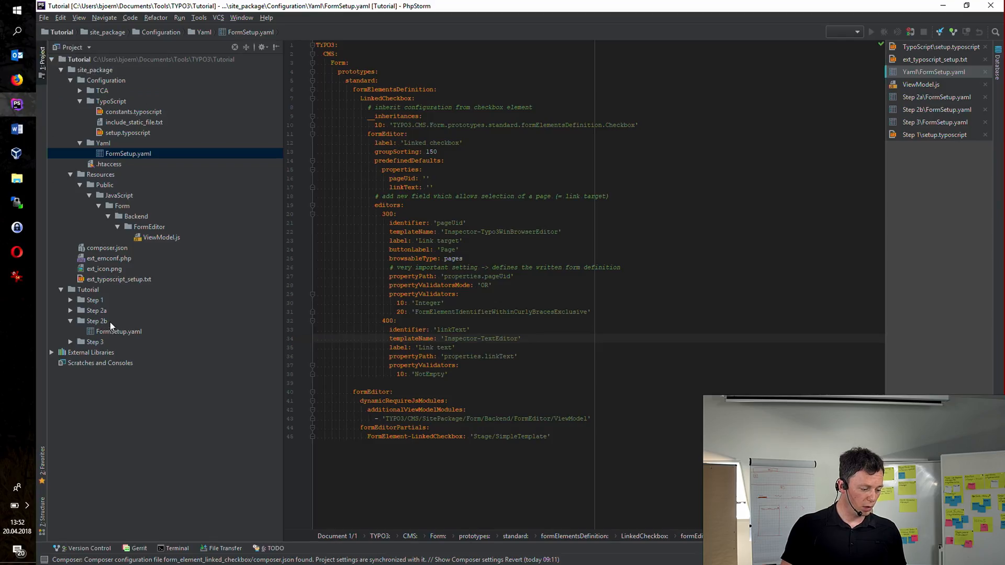
click(73, 320)
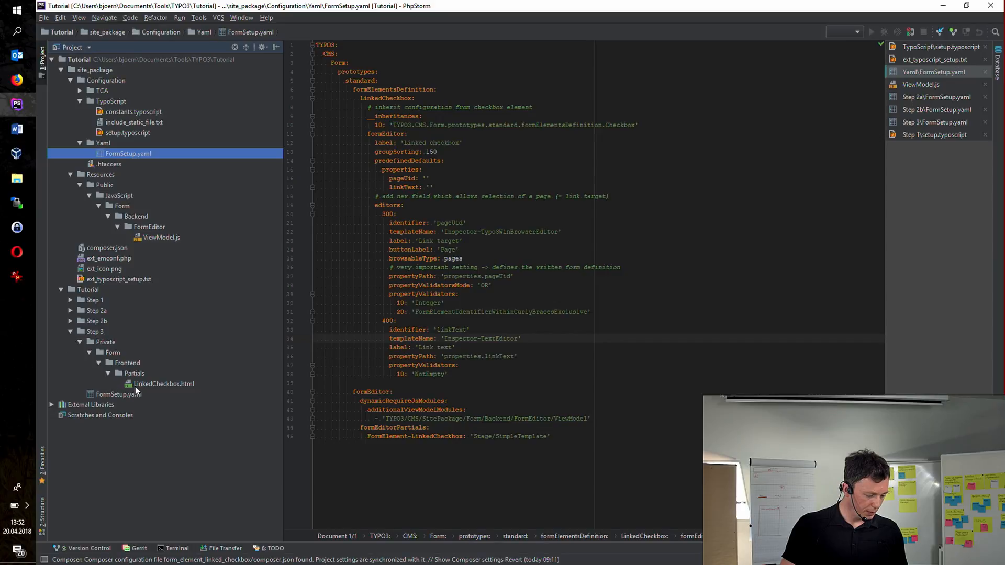
double_click(123, 394)
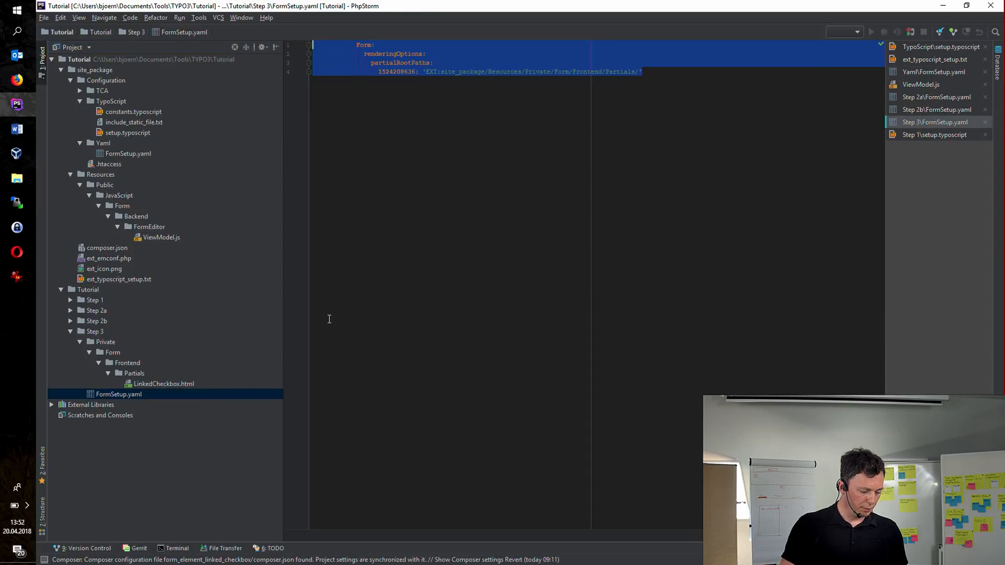
double_click(128, 155)
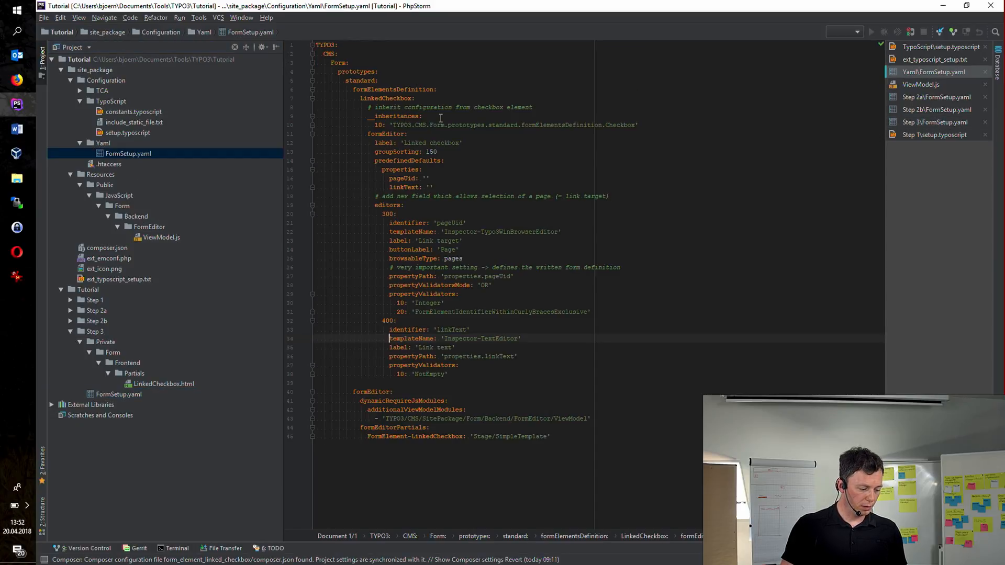
click(462, 88)
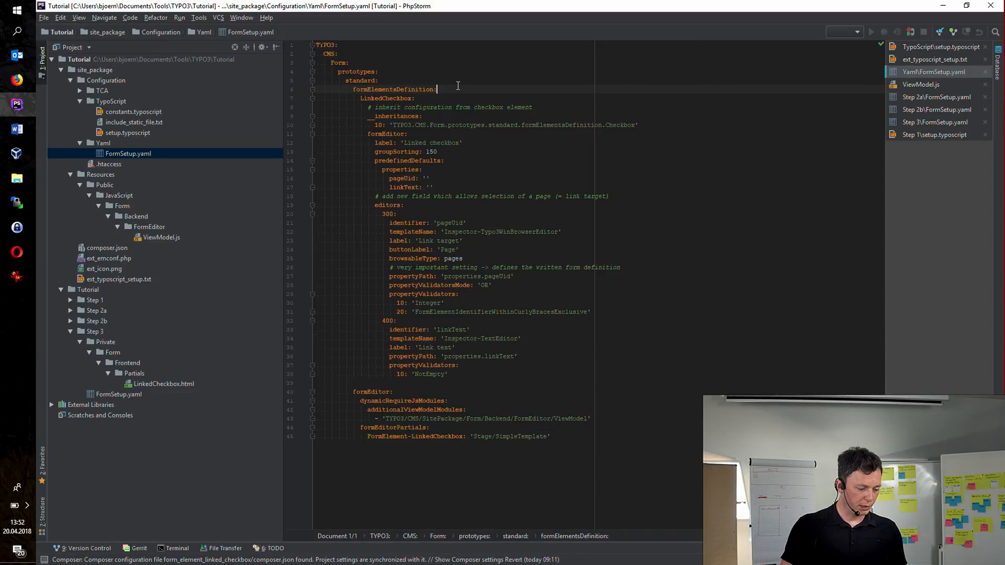
key(Return)
key(shift+Home)
key(ctrl+v)
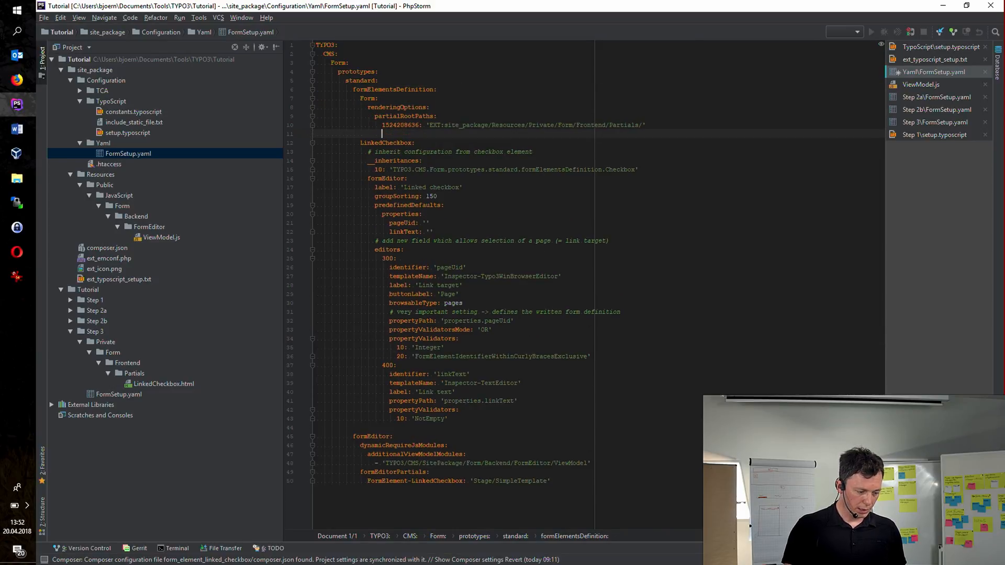
key(Return)
key(BackSpace)
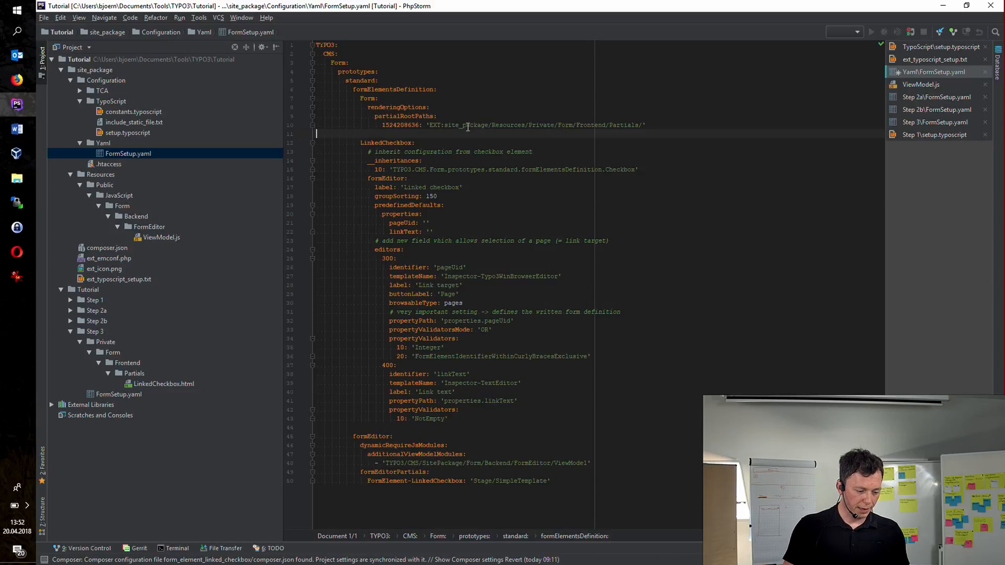
click(652, 125)
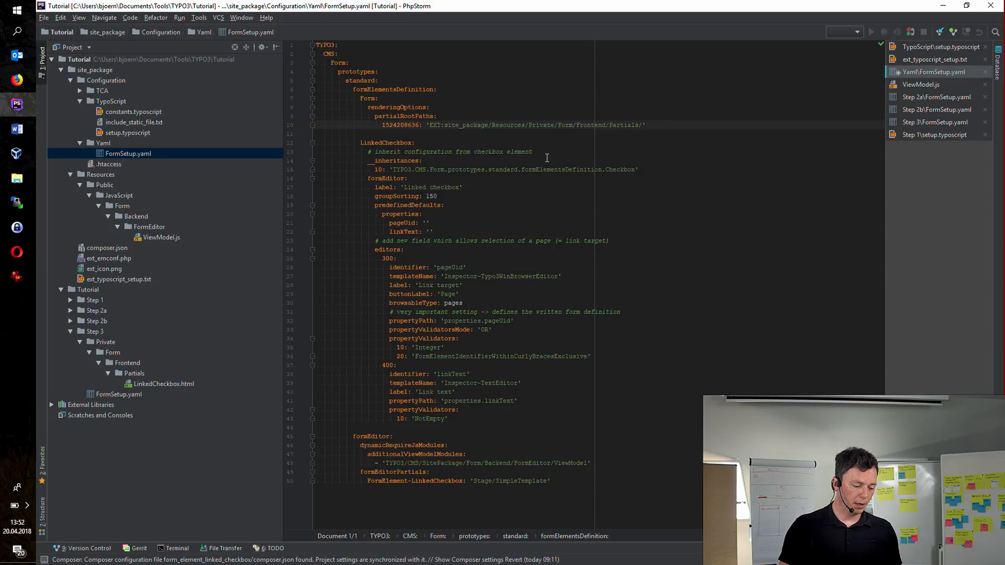
Copy Step 3's Private folder with LinkedCheckbox.html into site_package/Resources.
click(109, 344)
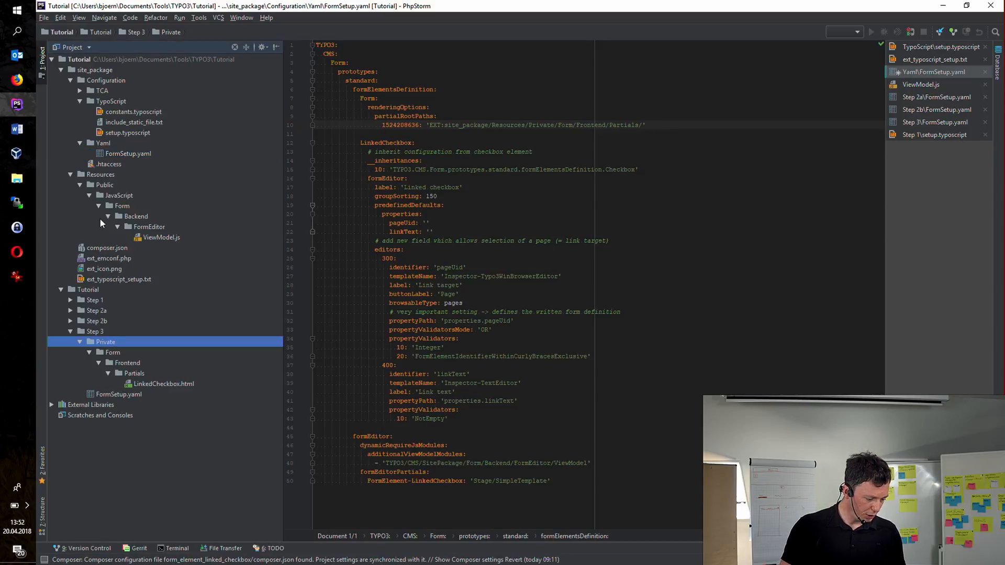
click(105, 173)
key(ctrl+v)
key(Return)
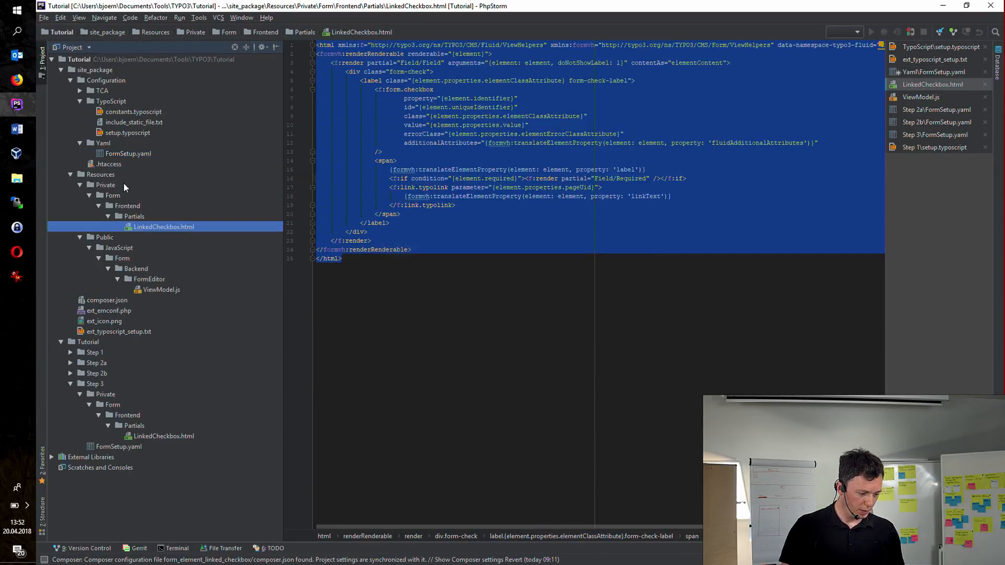
click(60, 343)
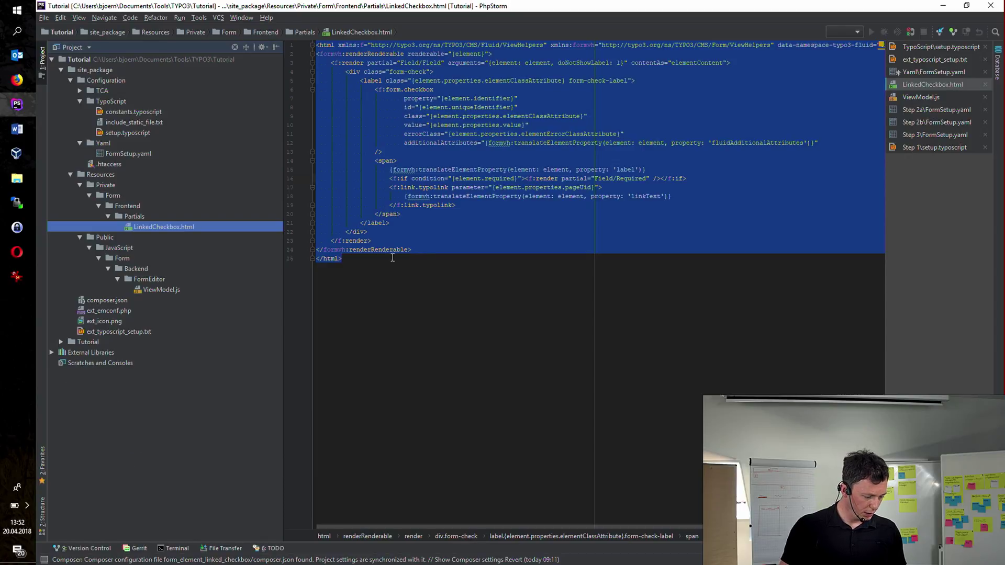
click(446, 235)
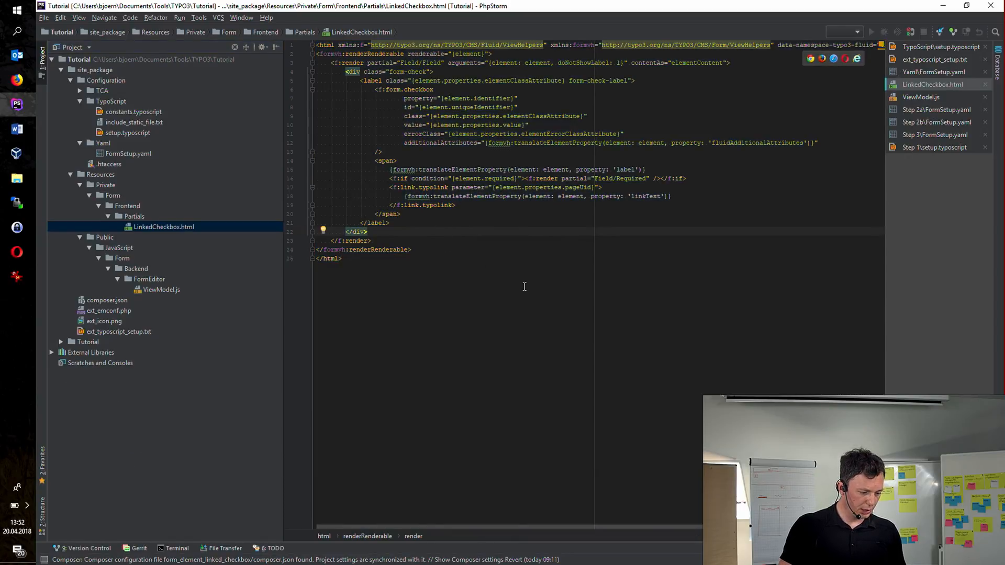
key(alt+Tab)
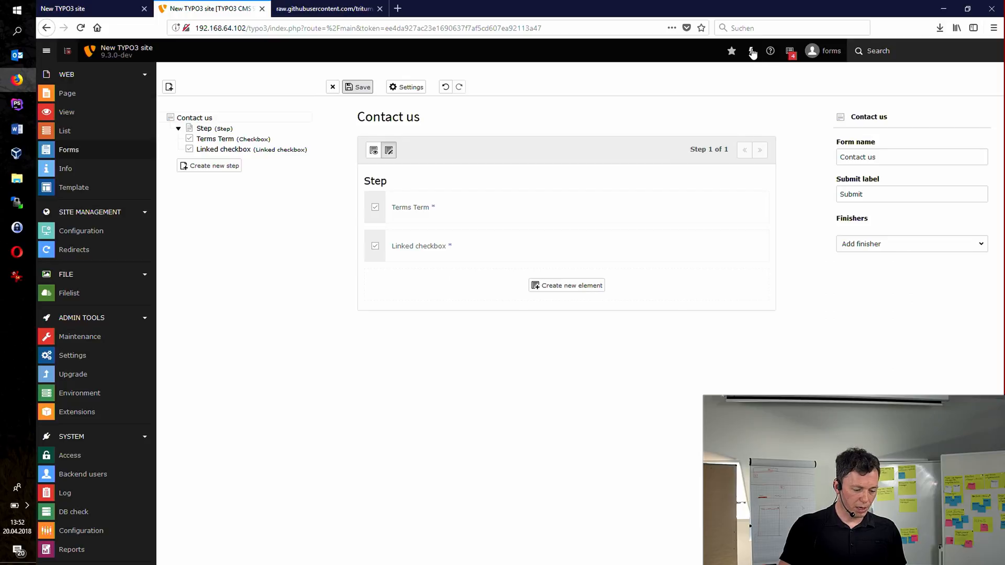
Flush caches, view the frontend Form page with the linked Term checkbox, and follow the Term link.
click(751, 52)
click(767, 131)
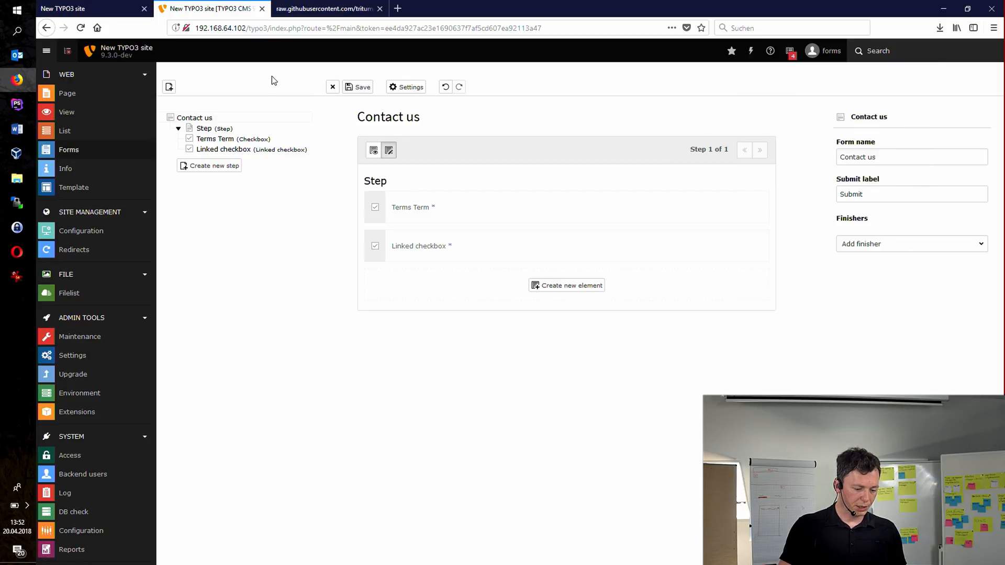
key(ctrl+shift+Tab)
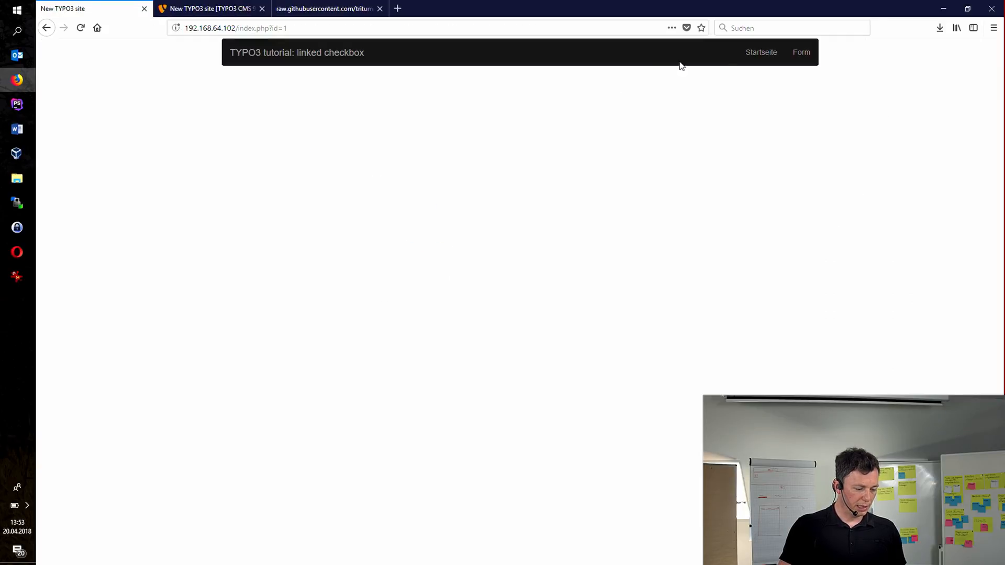
click(811, 54)
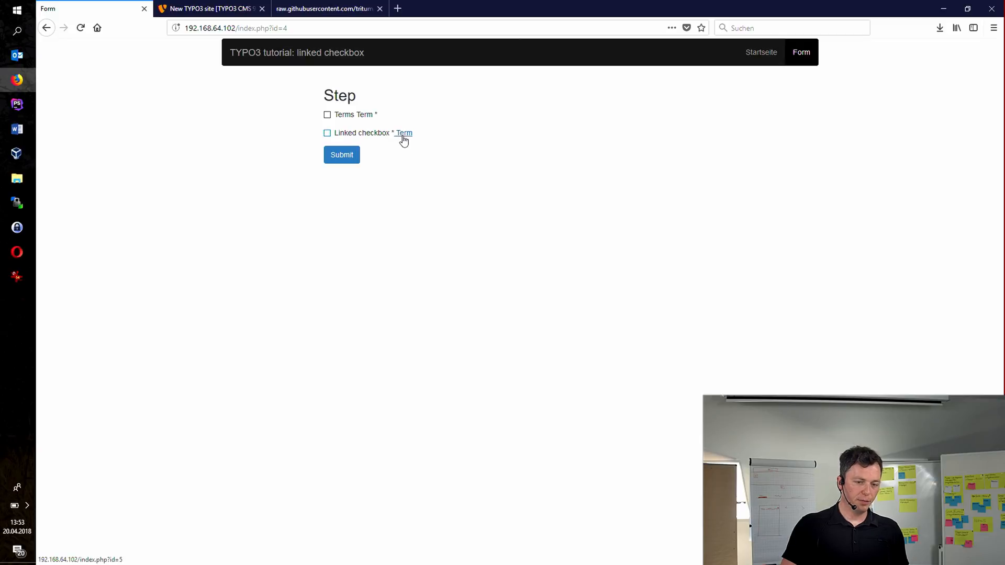
click(404, 135)
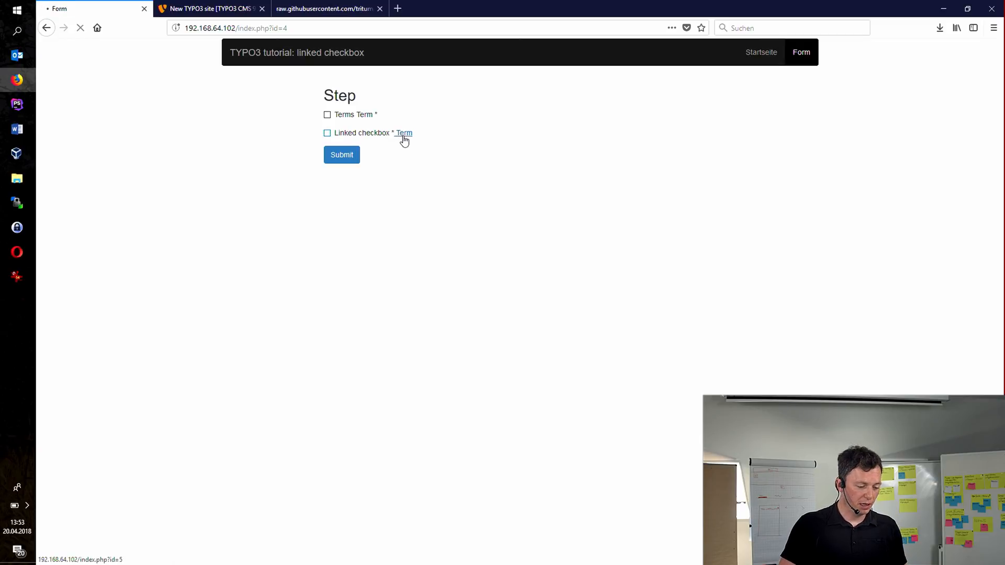